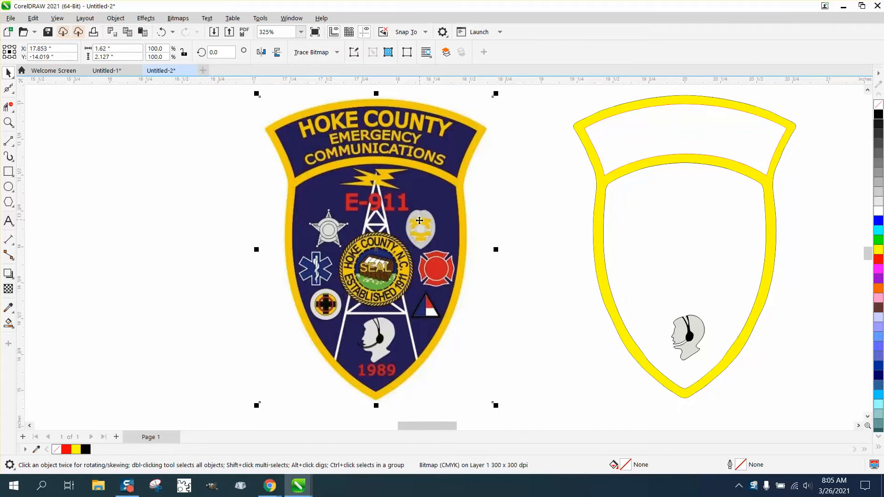
Step: Move the patch bitmap about 0.73 inches farther from the yellow shield drawing, and select all objects of that drawing
drag(415, 220, 306, 225)
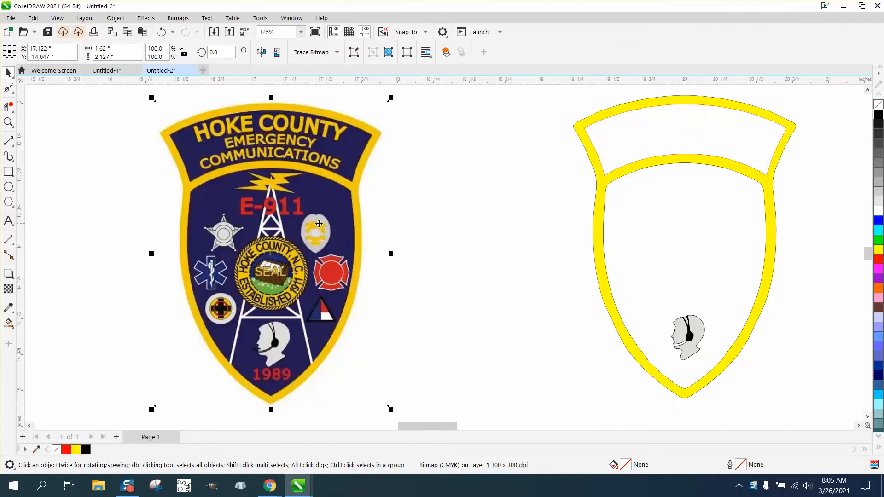
scroll(307, 214, down, 1)
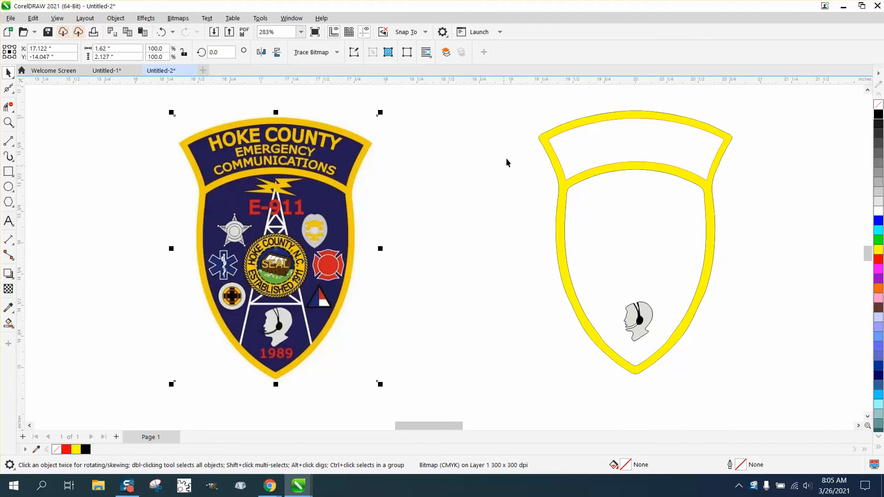
drag(519, 104, 722, 324)
drag(817, 396, 816, 396)
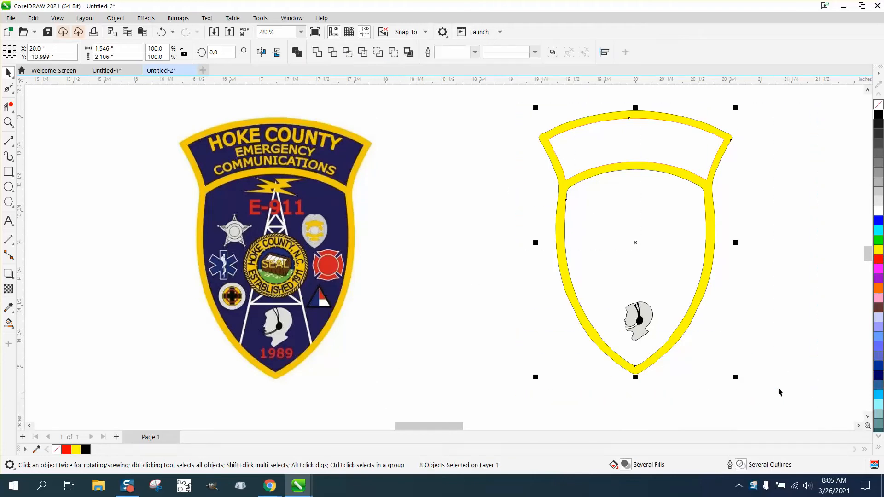
scroll(471, 256, down, 1)
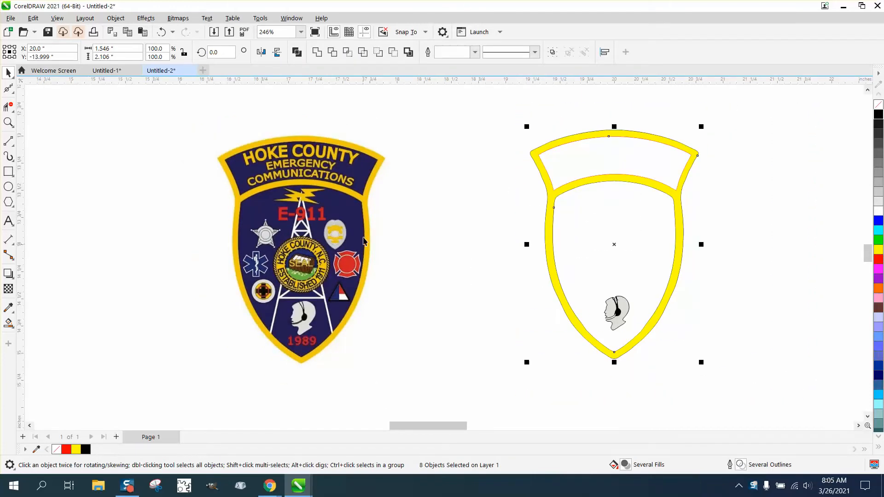
Step: Examine the oval badge and the star emblem on the patch bitmap up close for image quality
click(8, 122)
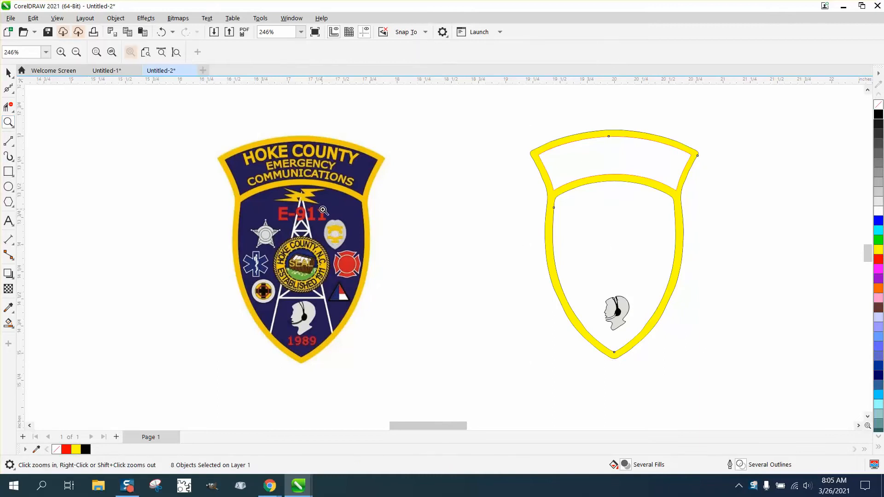
drag(322, 208, 371, 252)
scroll(345, 245, down, 5)
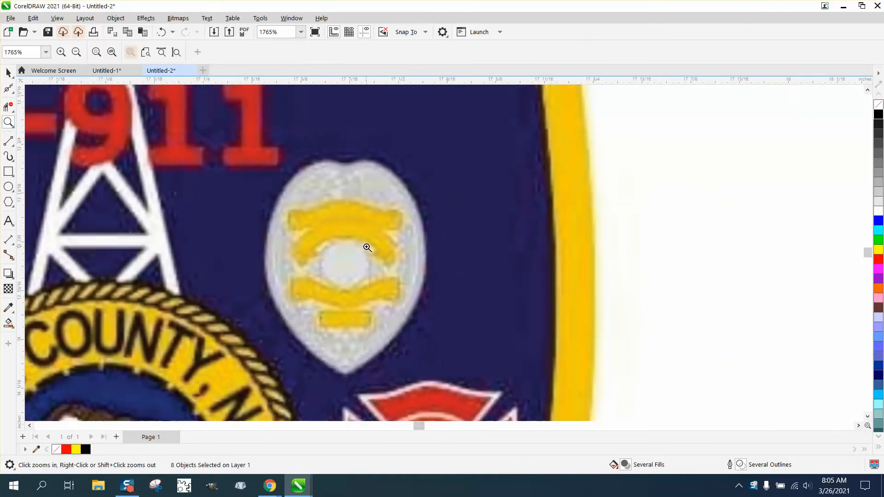
scroll(367, 248, down, 1)
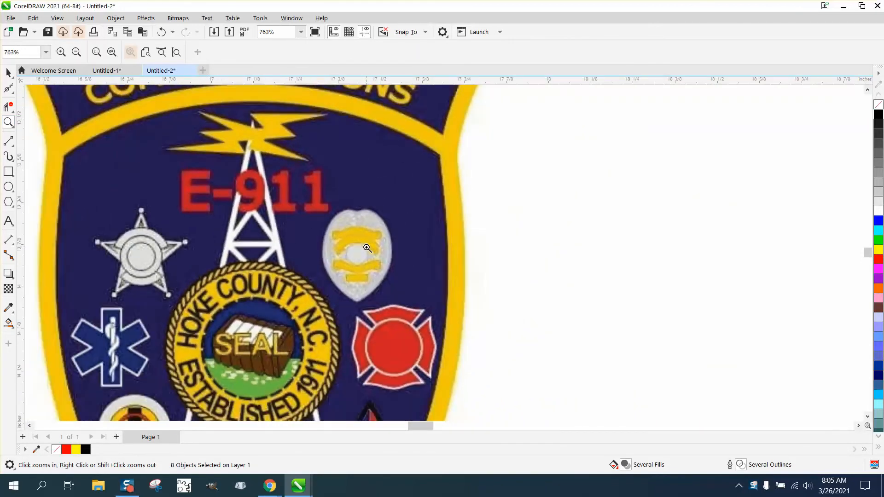
scroll(367, 248, down, 2)
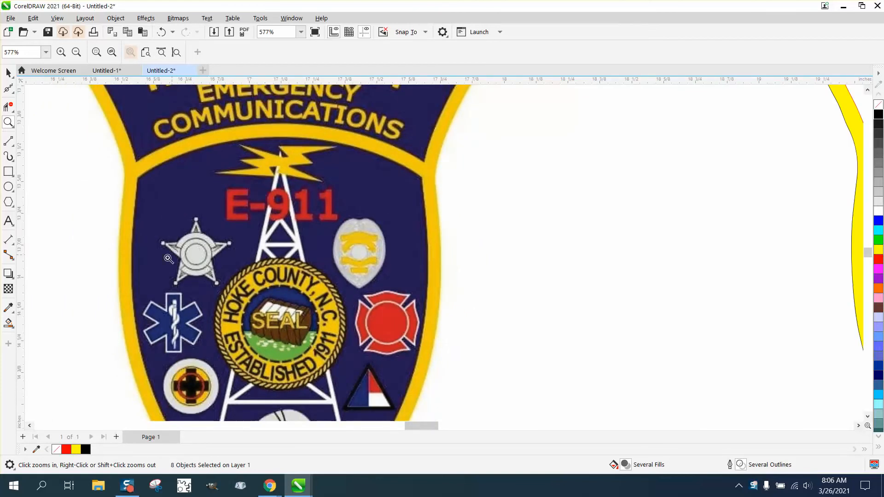
scroll(201, 238, down, 1)
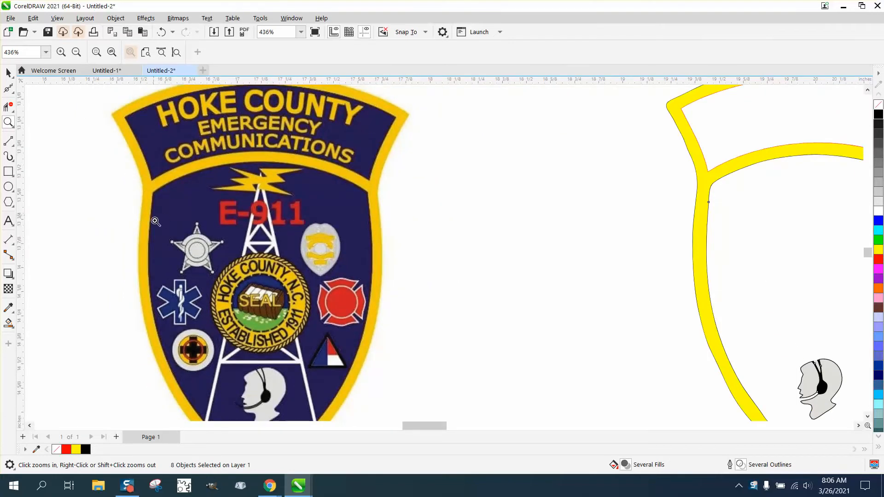
drag(156, 221, 220, 275)
scroll(340, 232, down, 6)
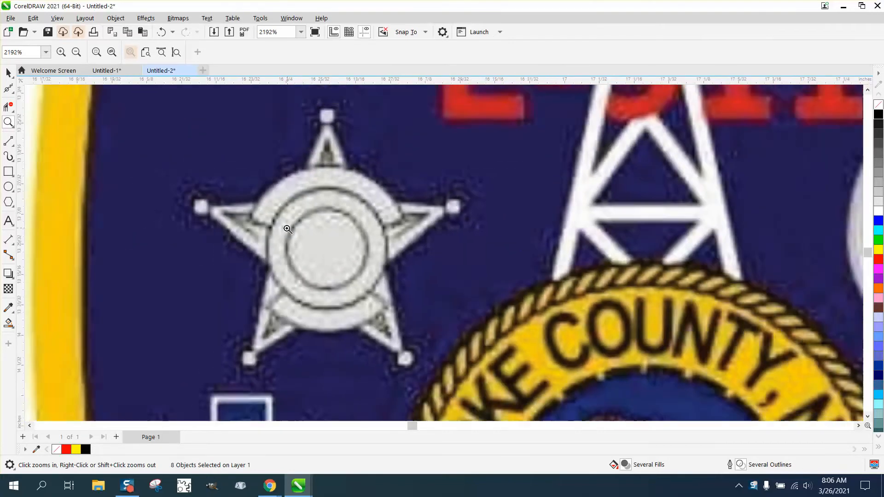
scroll(281, 227, down, 1)
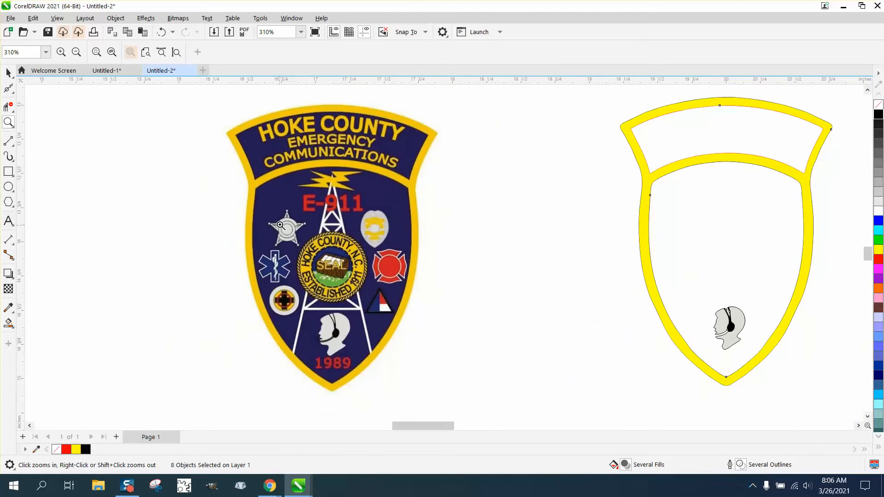
Step: Move the yellow shield drawing with the headset figure to the opposite side of the patch bitmap
key(space)
scroll(571, 120, down, 1)
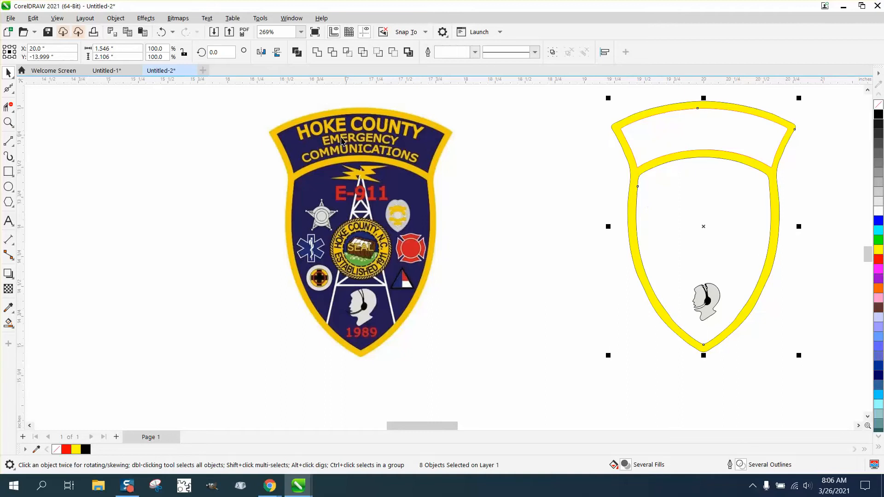
scroll(540, 161, down, 1)
drag(584, 102, 766, 348)
drag(663, 210, 143, 209)
Step: Resample the patch bitmap at 300 dpi in Bicubic mode, keeping its size at 100%
click(444, 207)
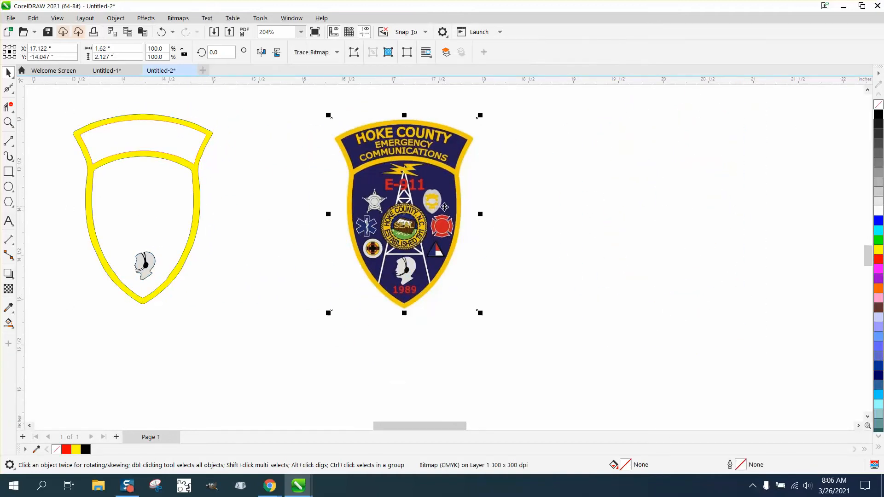
click(183, 19)
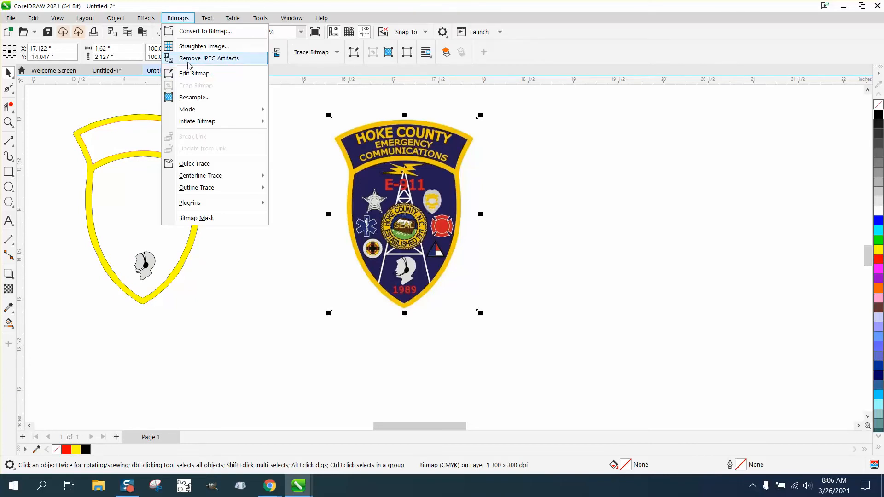
click(194, 97)
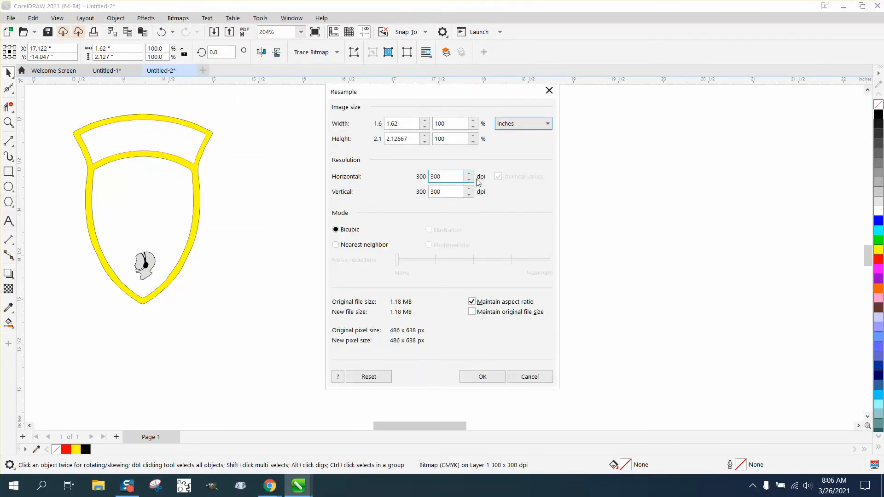
click(484, 378)
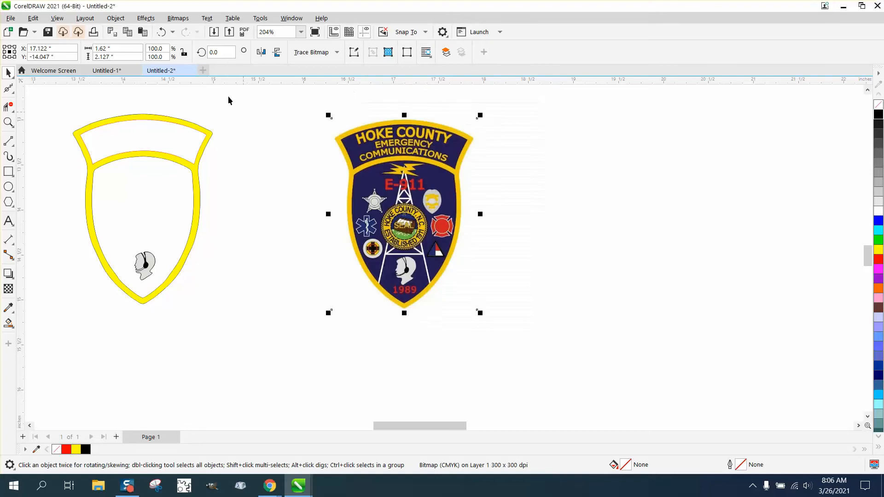
Step: Convert the patch image to a 300 dpi CMYK bitmap with anti-aliasing and a transparent background
click(179, 18)
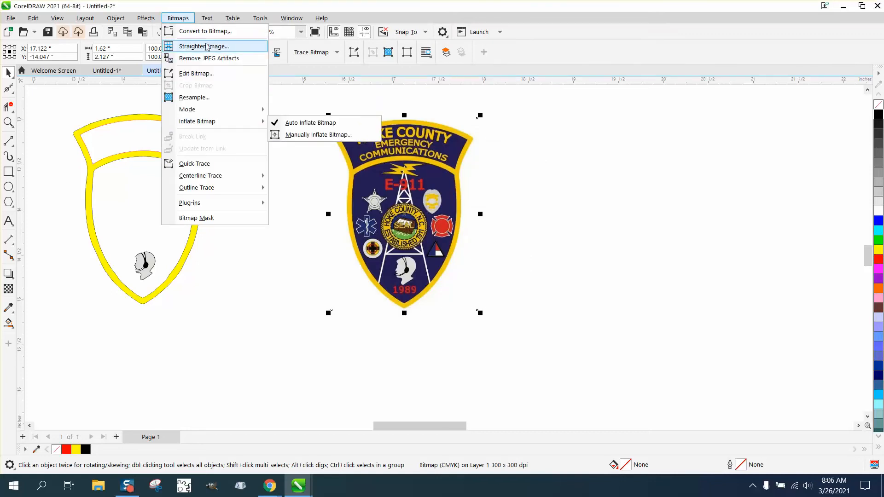
click(205, 31)
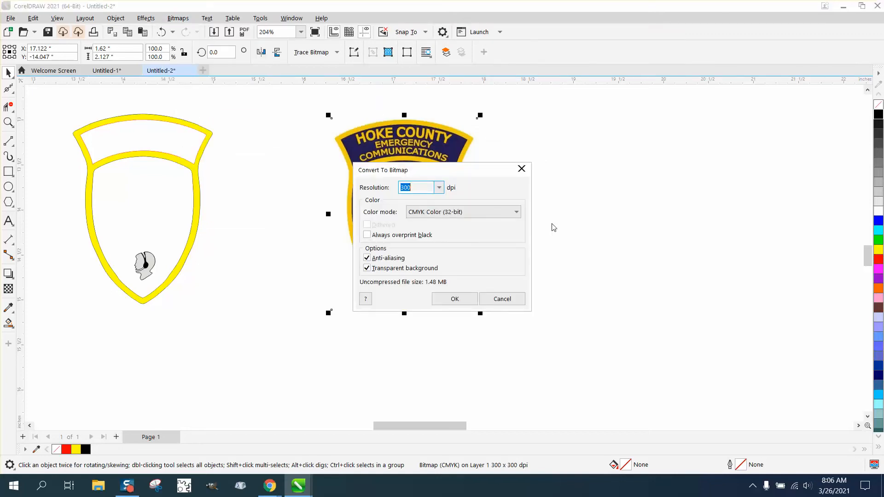
click(464, 299)
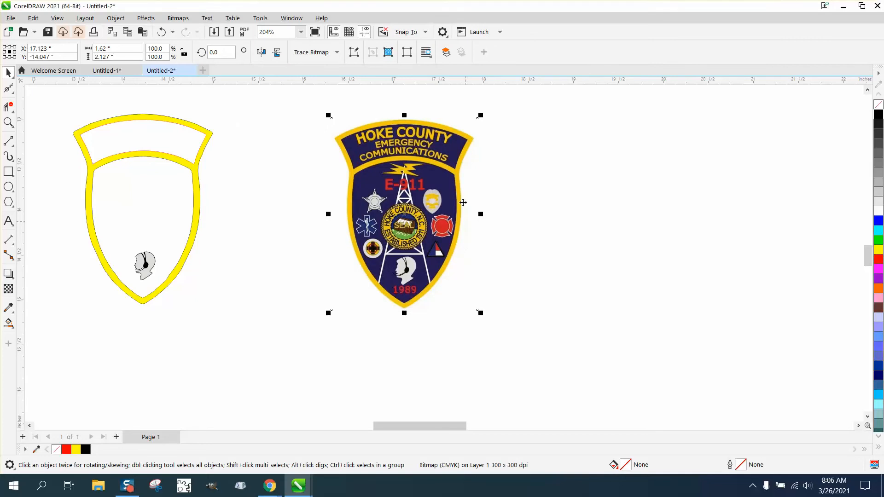
Step: Trace the patch bitmap with an Outline Trace using the Clipart image type and automatic background color removal
click(337, 53)
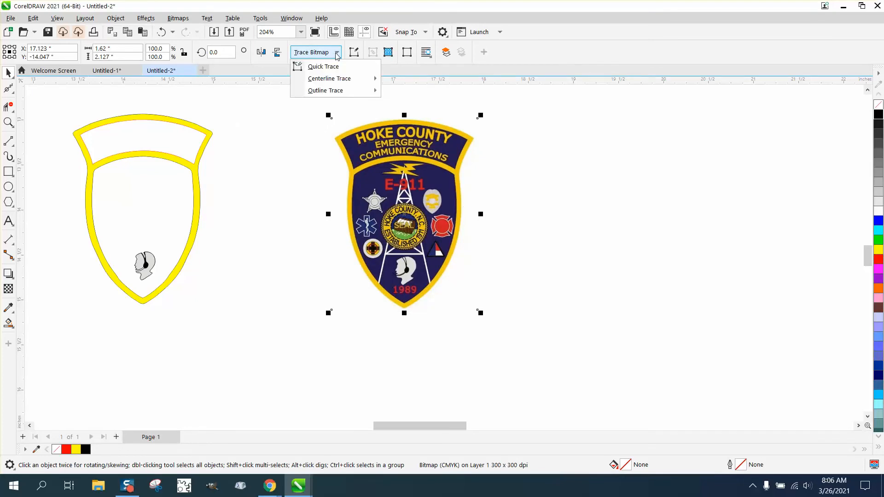
mouse_move(340, 91)
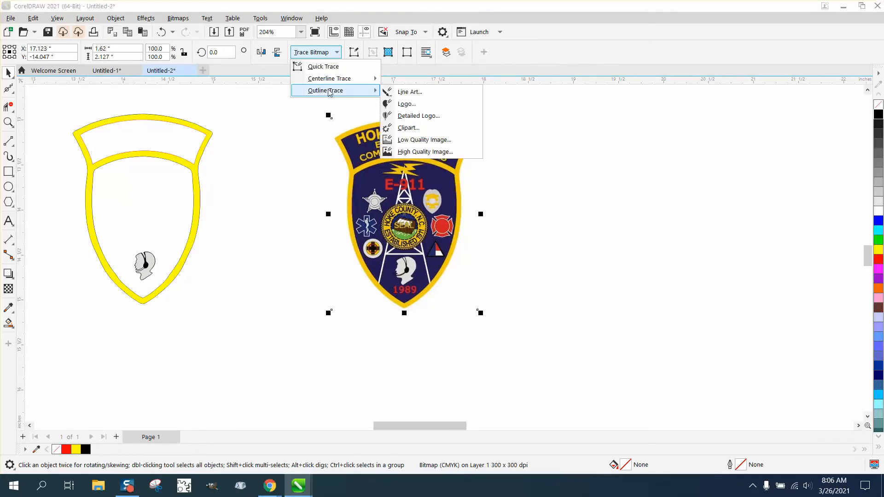
click(407, 127)
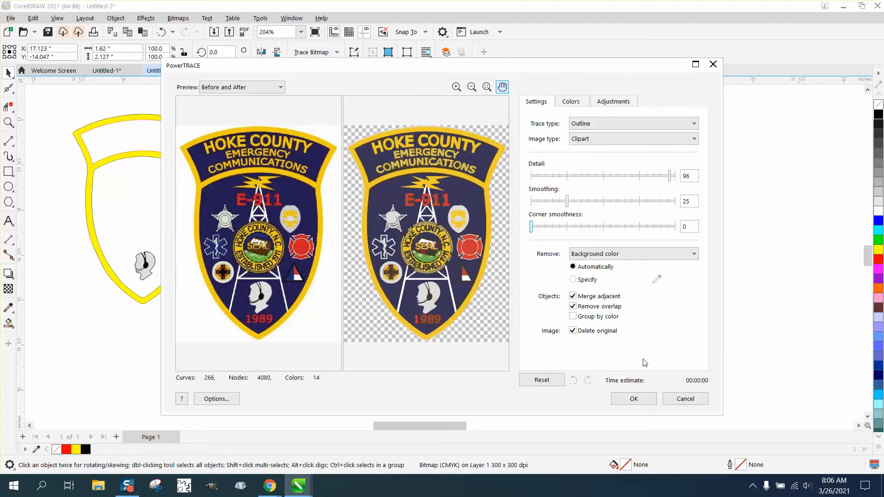
click(634, 399)
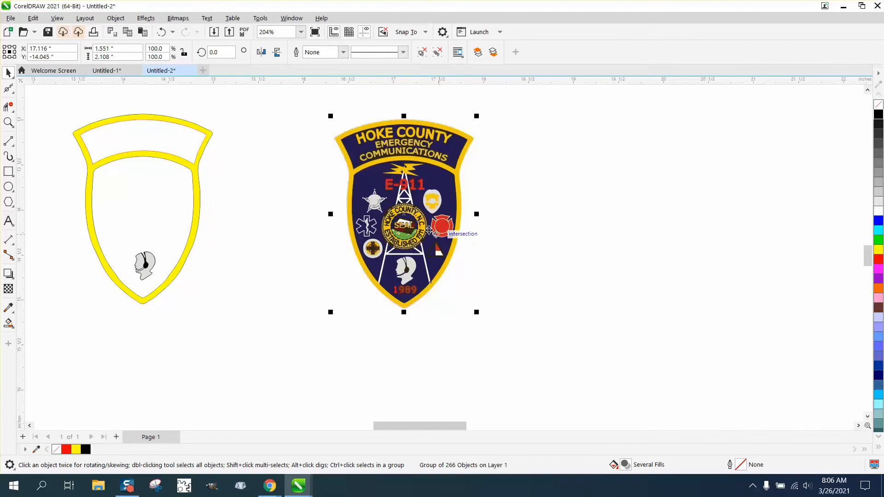
Step: Center the traced patch group on the page and place the original bitmap between it and the yellow shield drawing
drag(412, 227, 571, 222)
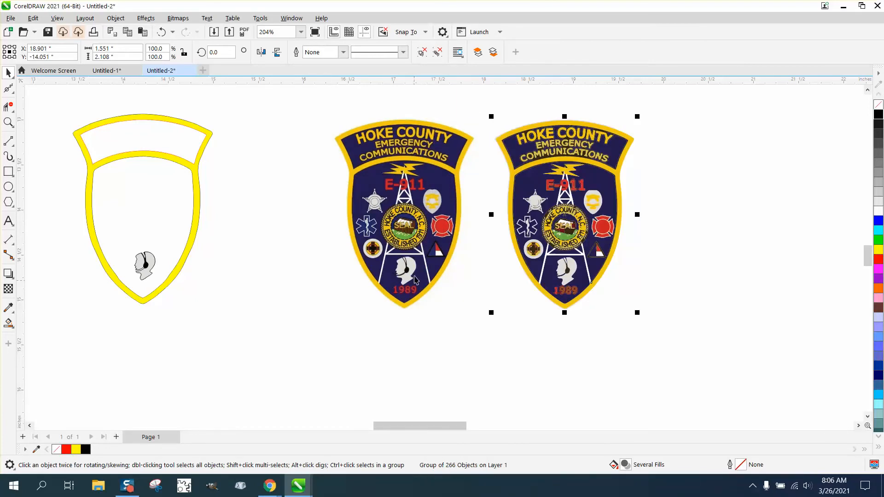
click(416, 274)
drag(411, 256, 757, 257)
click(578, 246)
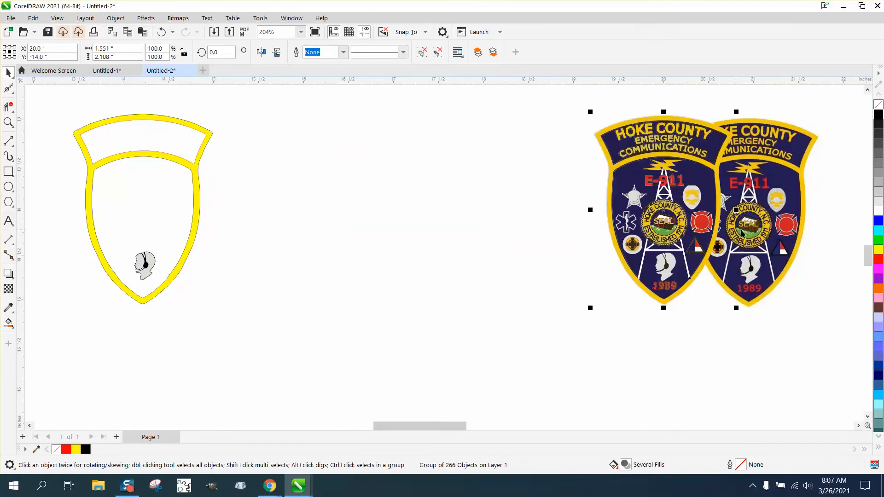
mouse_move(781, 233)
mouse_down()
mouse_move(637, 355)
mouse_move(399, 378)
mouse_move(388, 318)
mouse_move(452, 244)
mouse_up()
scroll(389, 274, down, 1)
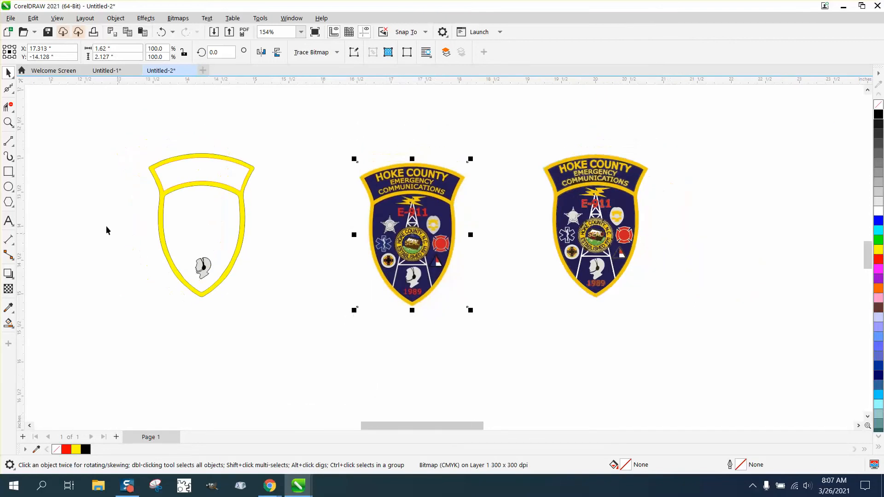
Step: Draw a rectangle about 2.14 by 2.27 inches around the original patch bitmap
click(8, 172)
drag(344, 154, 489, 309)
click(9, 73)
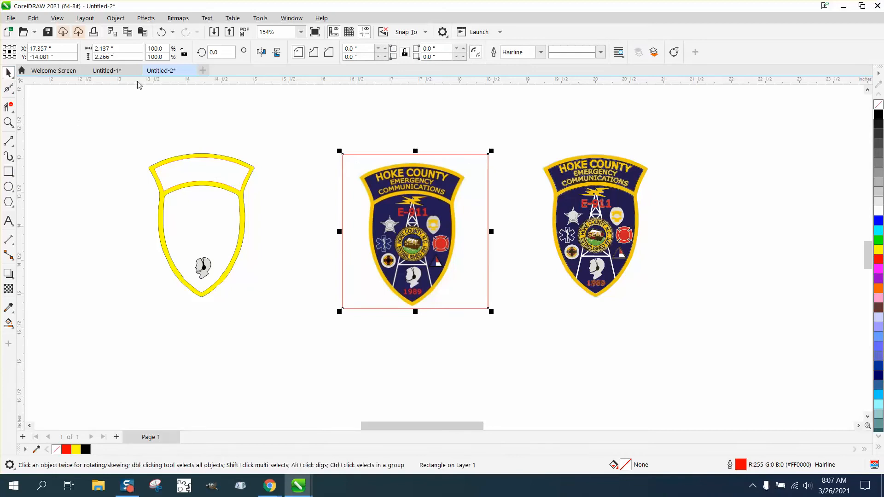
Step: Ungroup the traced patch into its separate objects
click(581, 169)
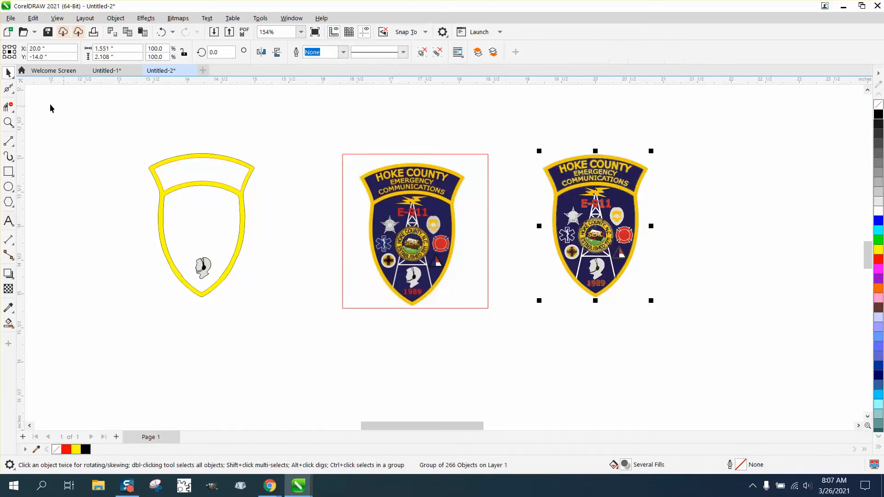
click(8, 122)
drag(516, 135, 699, 326)
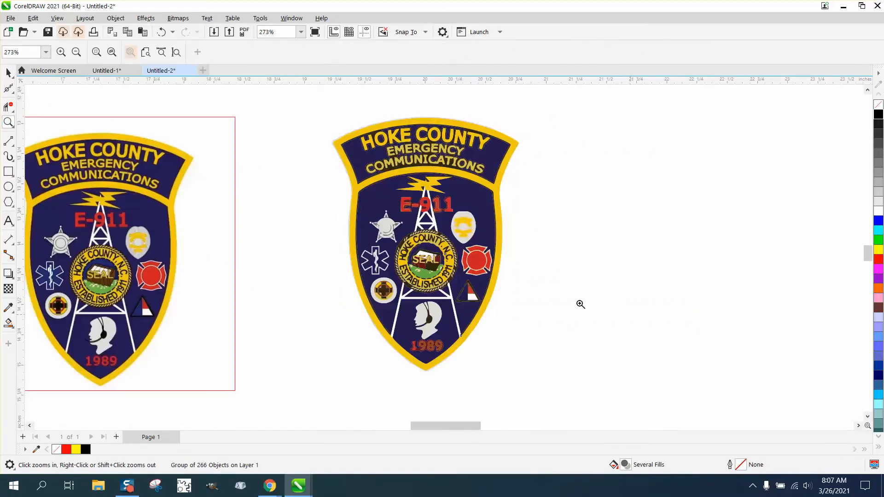
click(9, 73)
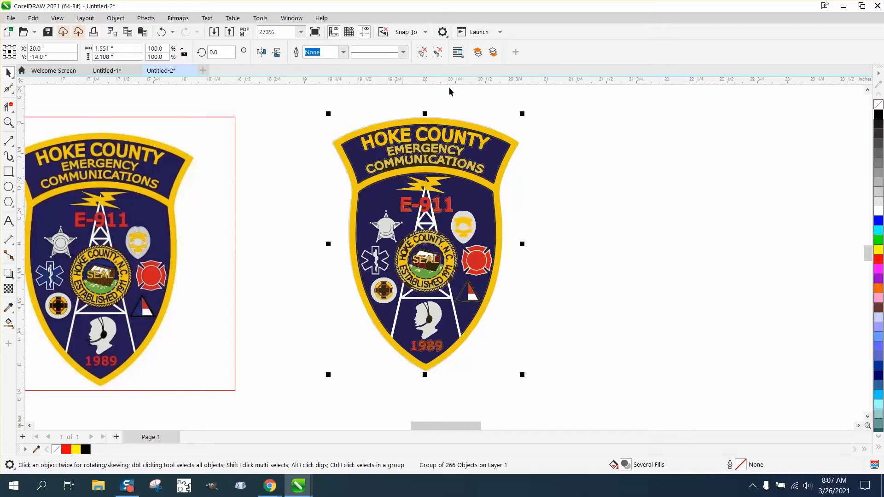
click(488, 110)
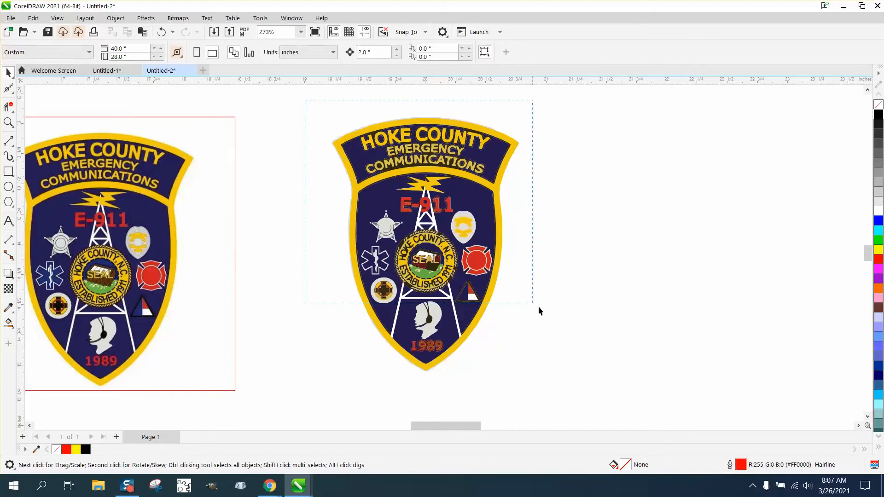
drag(538, 311, 614, 397)
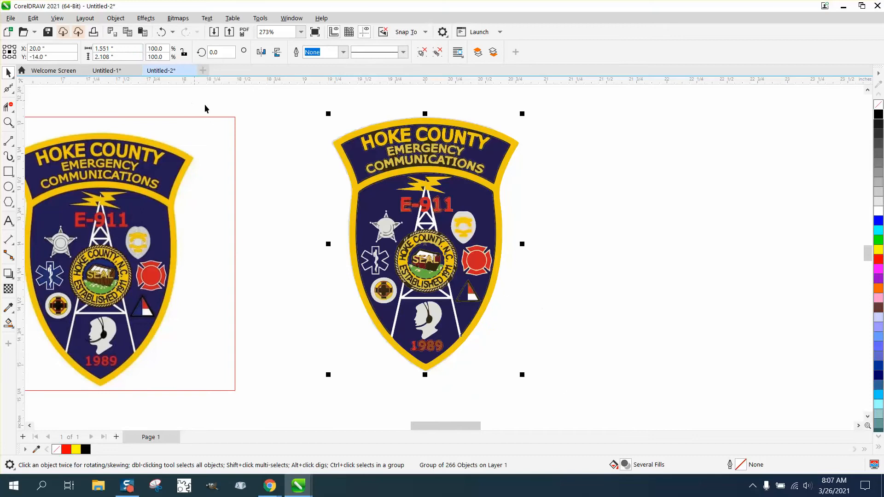
click(339, 90)
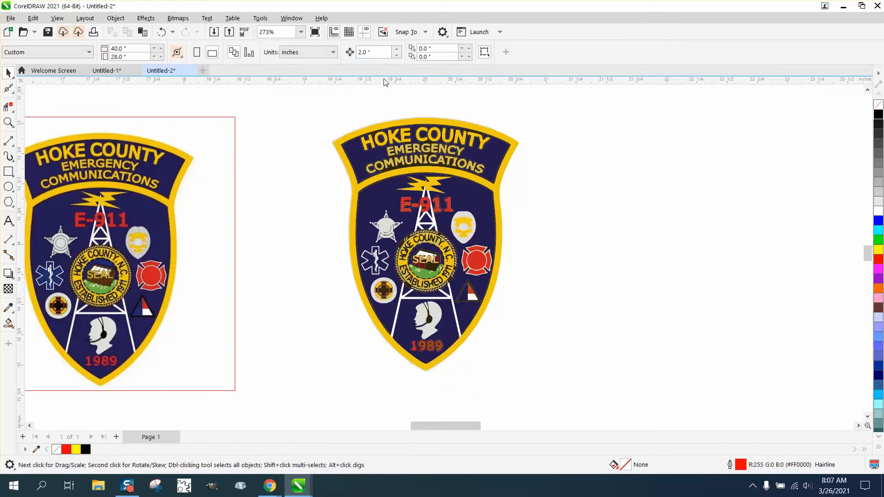
drag(317, 99, 584, 393)
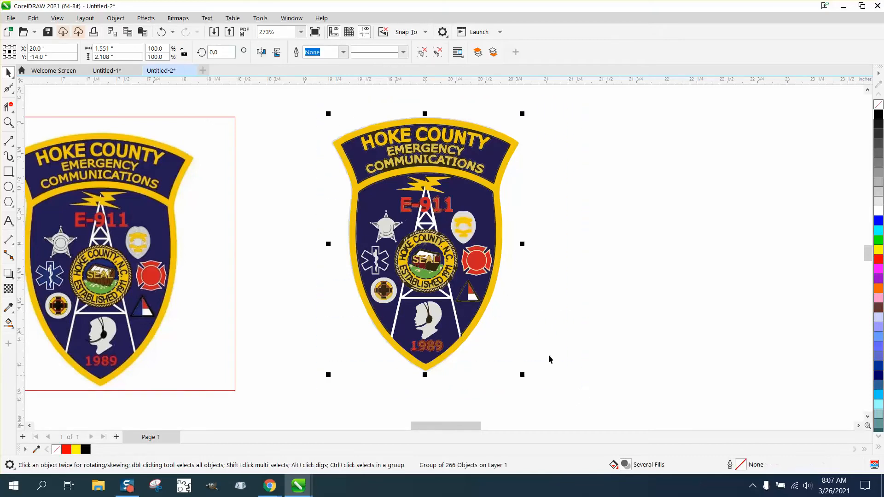
click(123, 22)
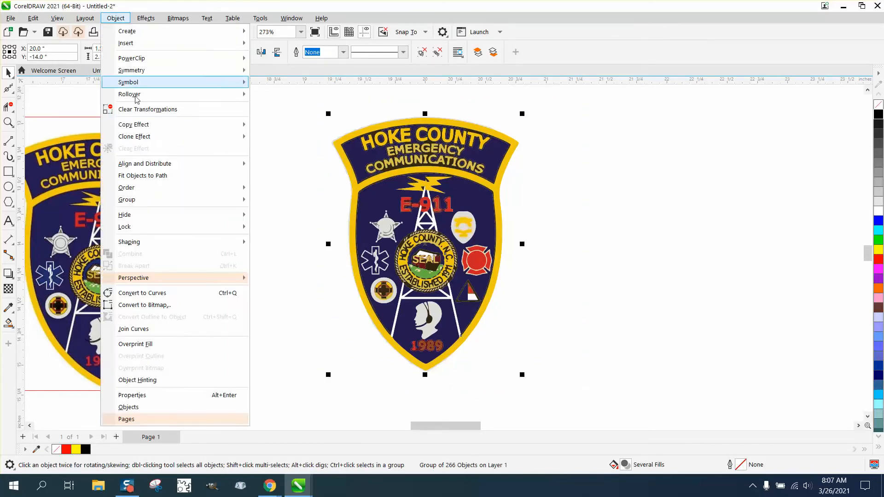
mouse_move(148, 202)
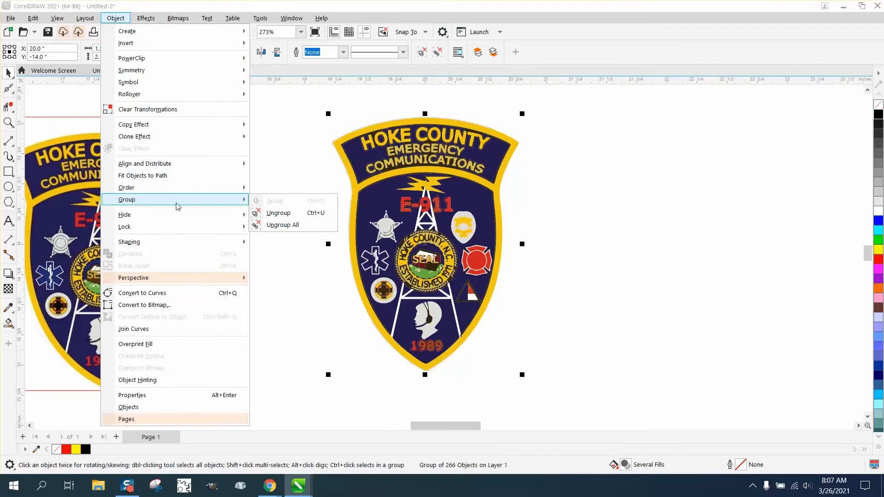
click(278, 213)
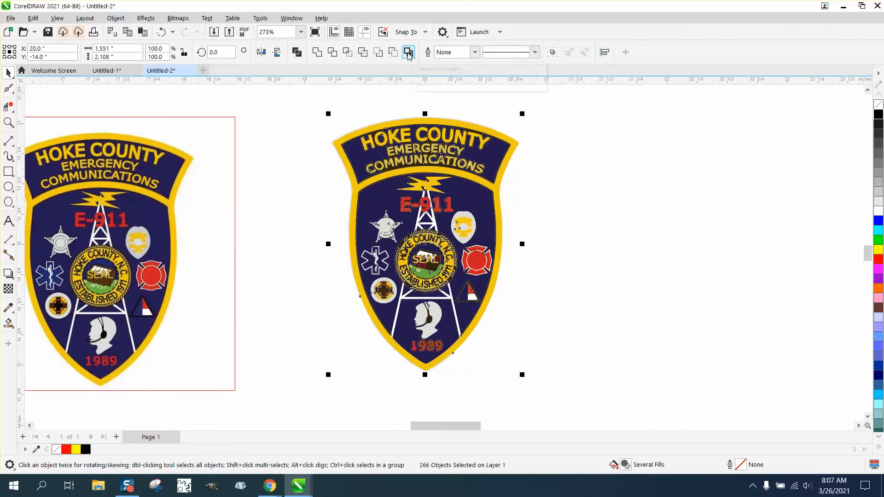
Step: Create a boundary outline around the ungrouped patch pieces and move it 2 inches to their right
click(408, 53)
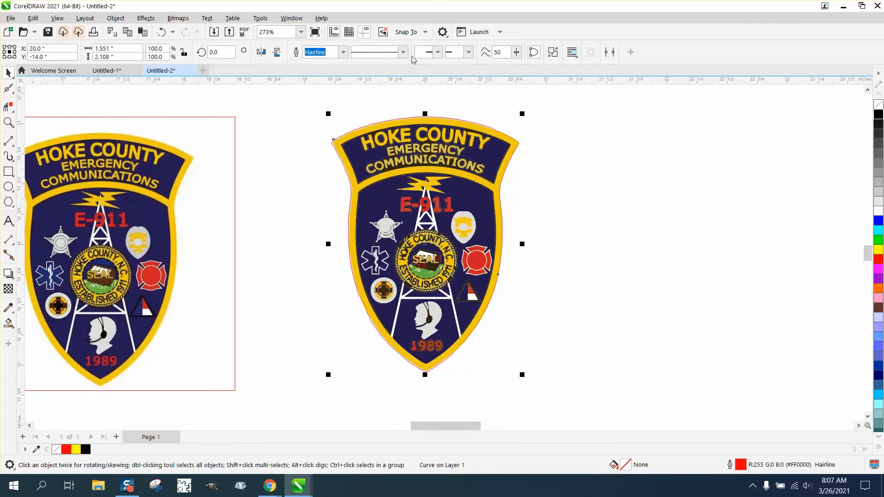
key(Right)
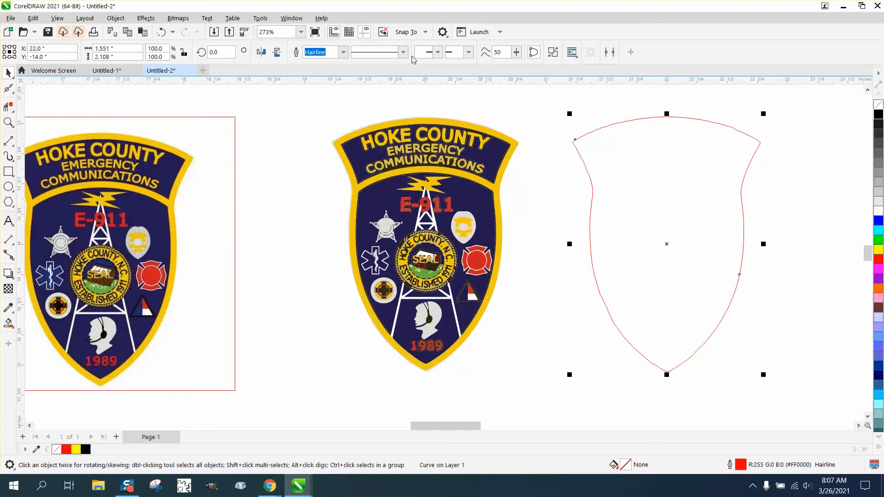
Step: Move all the traced patch pieces up 2 inches and shift the boundary outline 2 inches left, back to the page center
scroll(368, 97, down, 5)
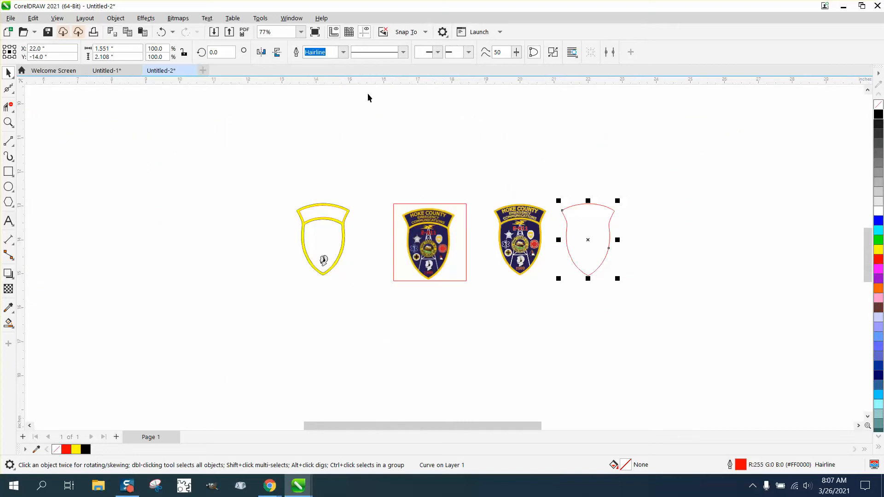
drag(475, 192, 506, 229)
drag(560, 293, 577, 291)
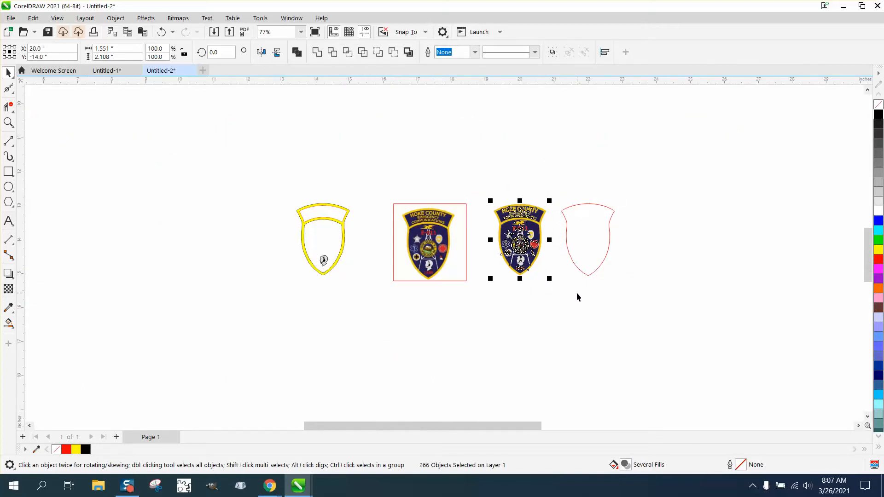
key(Up)
click(584, 266)
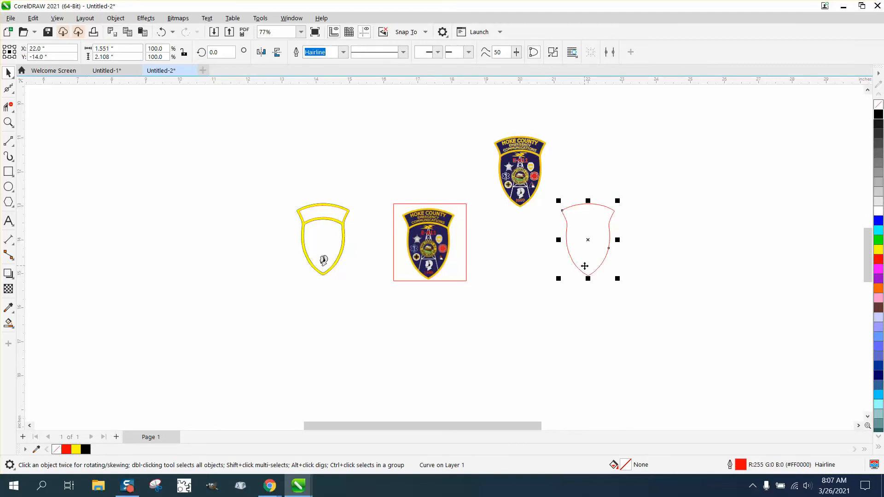
key(Left)
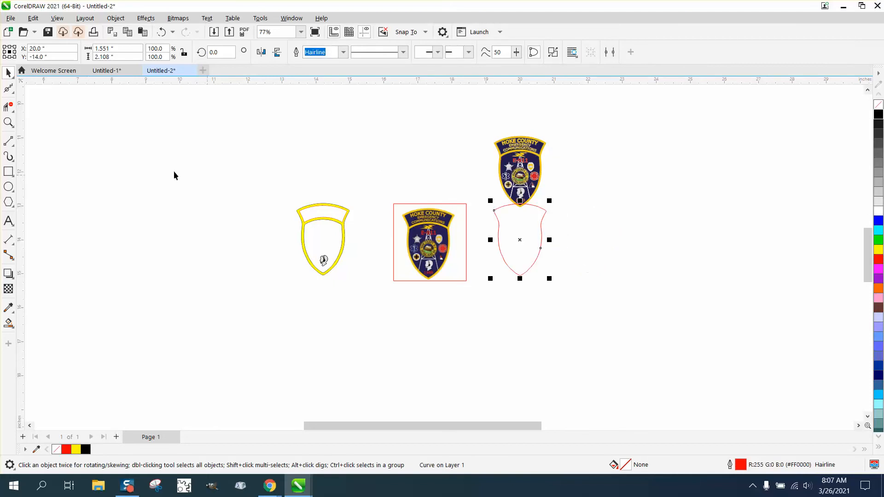
Step: Move all the traced patch pieces up another 2 inches, clear of the shield outline
click(9, 122)
drag(636, 321, 636, 320)
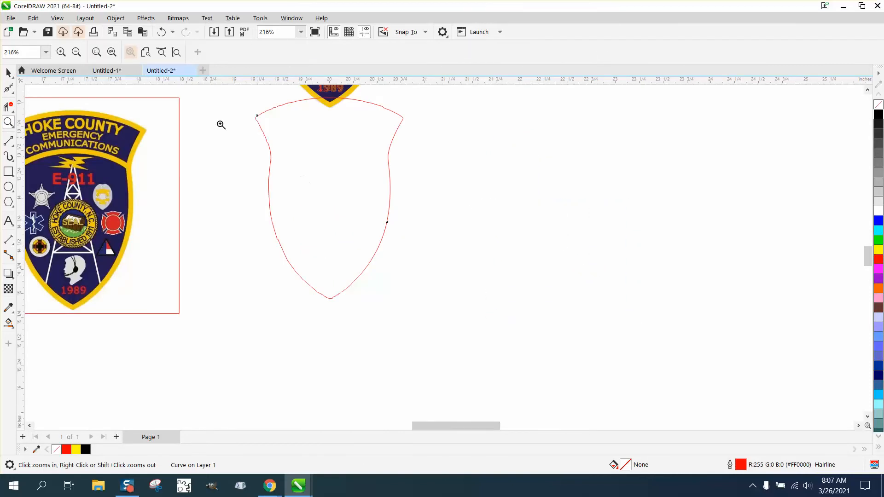
click(10, 73)
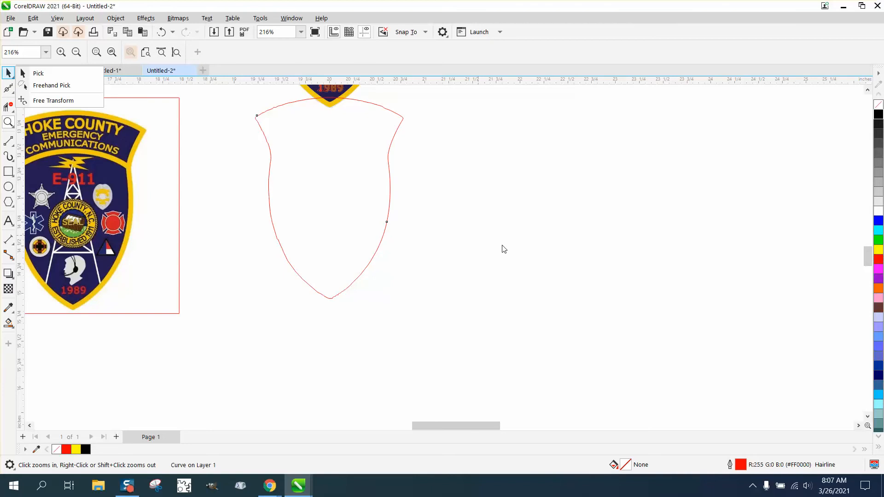
scroll(557, 237, up, 2)
scroll(539, 247, down, 3)
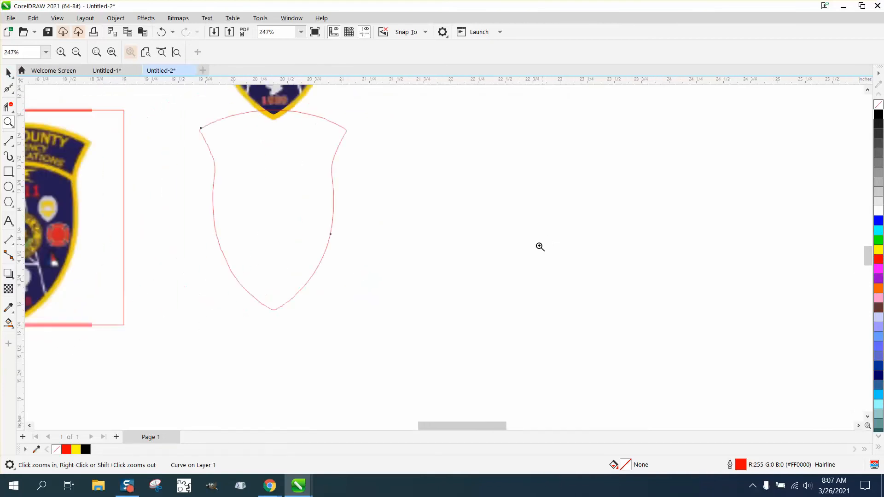
right_click(396, 172)
click(9, 73)
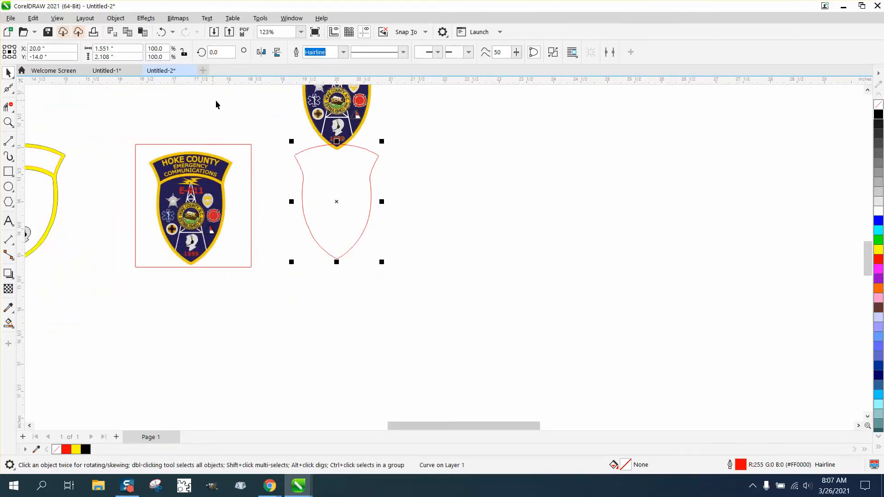
click(355, 113)
scroll(474, 176, down, 2)
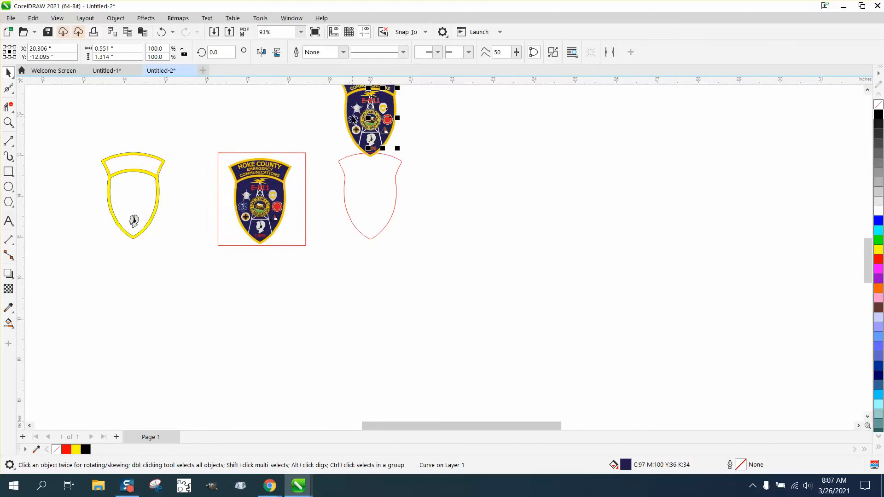
scroll(405, 142, down, 1)
click(354, 102)
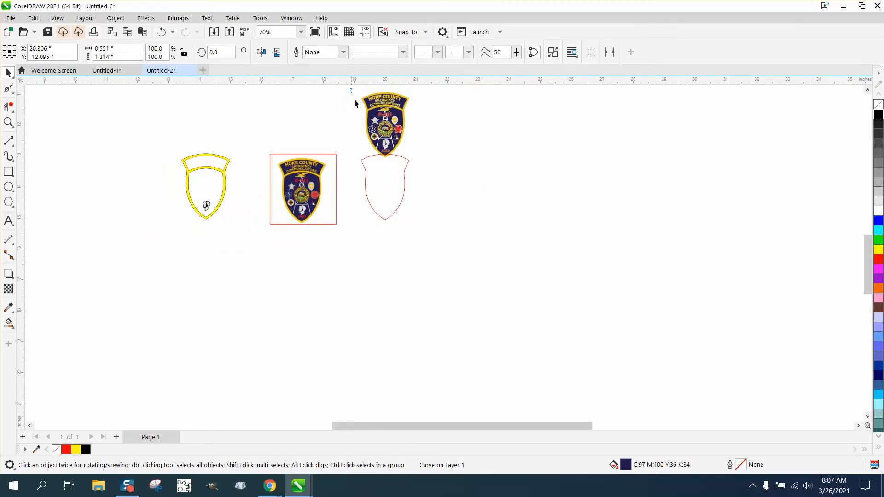
drag(429, 169, 429, 169)
scroll(429, 170, up, 1)
key(Up)
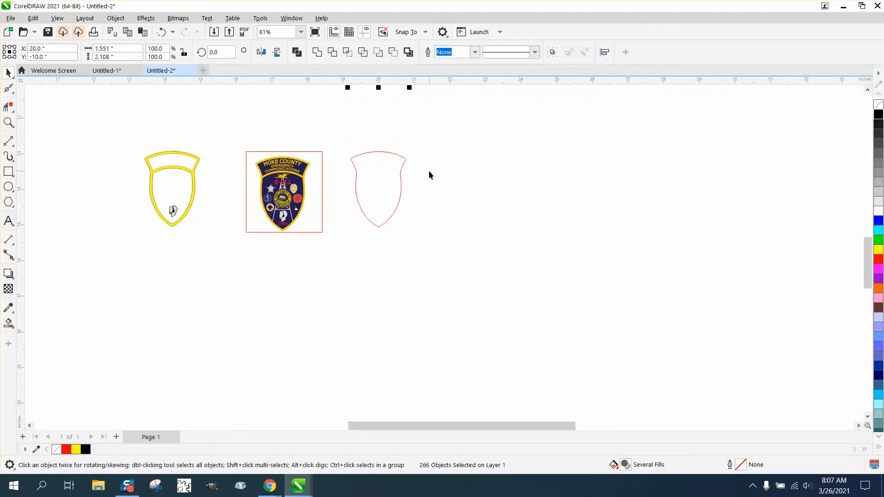
Step: Draw a vertical line about 4.76 inches long and center it on the page through the shield outline
click(8, 141)
drag(94, 114, 95, 283)
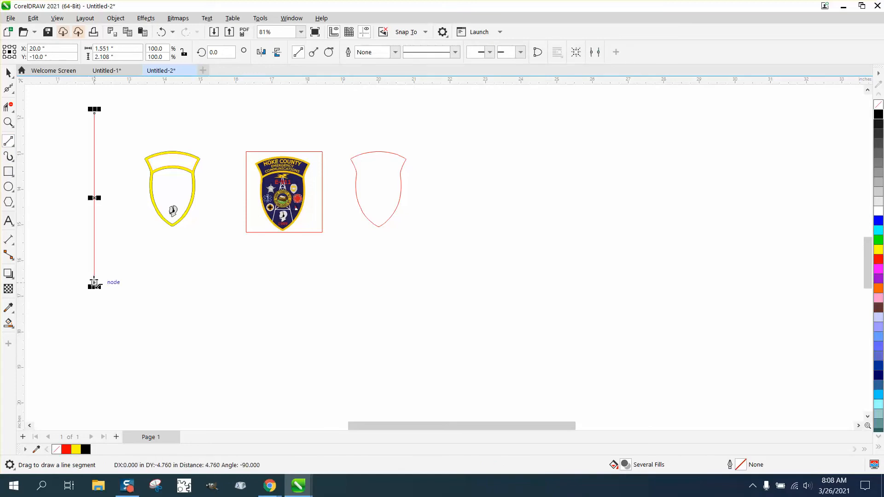
key(p)
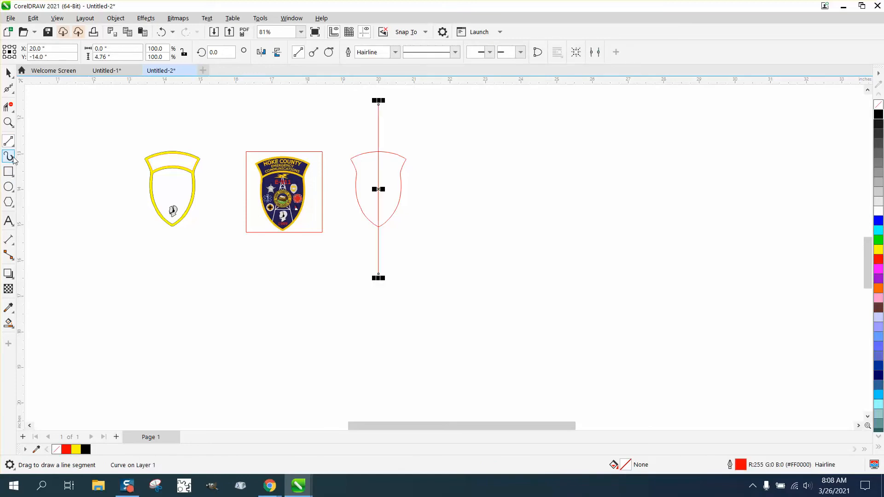
Step: Smooth the right half of the shield outline using the Smooth tool with a 0.25 inch nib
click(8, 122)
drag(392, 186, 466, 223)
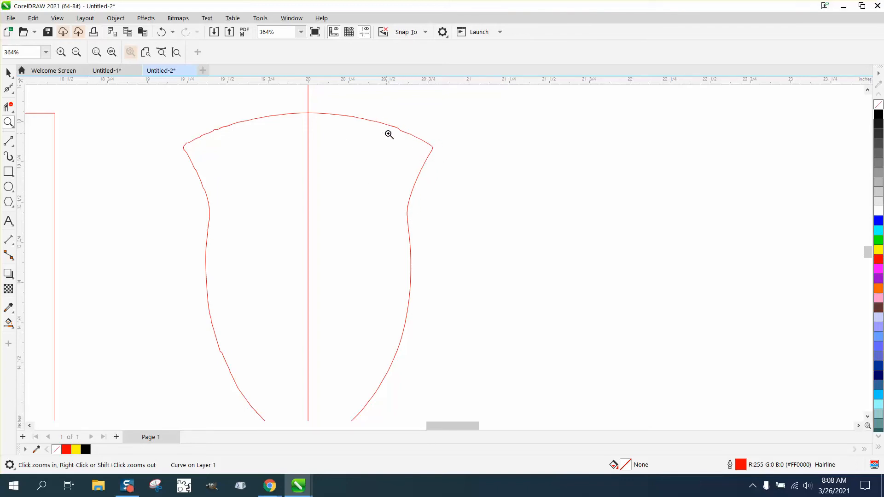
click(13, 93)
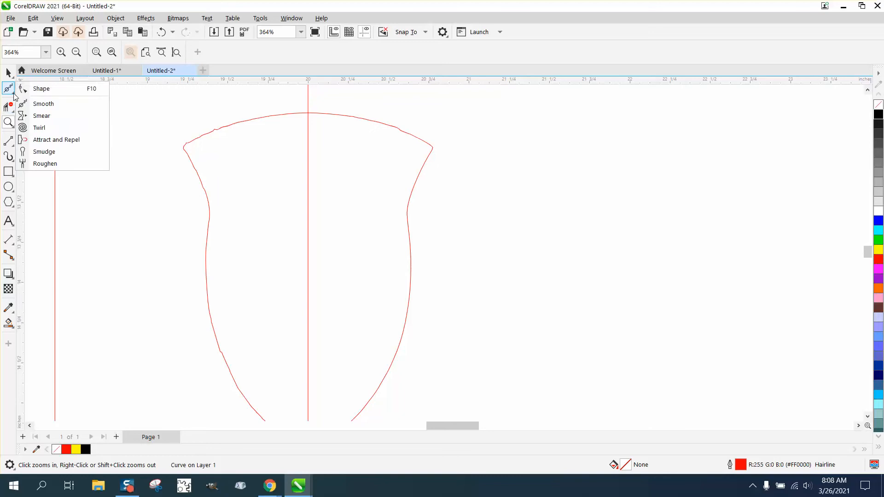
click(43, 104)
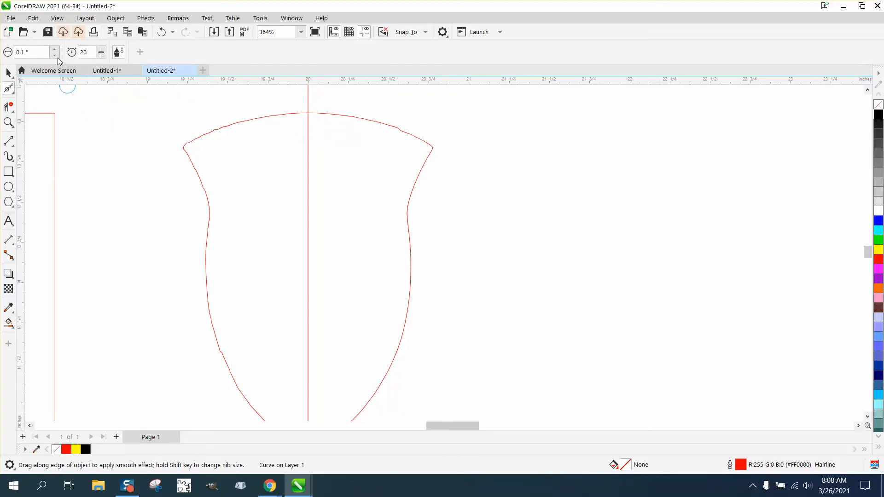
drag(38, 53, 0, 84)
text(.25)
key(Return)
mouse_move(405, 131)
mouse_down()
mouse_move(417, 143)
mouse_move(358, 118)
mouse_move(383, 120)
mouse_move(419, 134)
mouse_move(348, 115)
mouse_up()
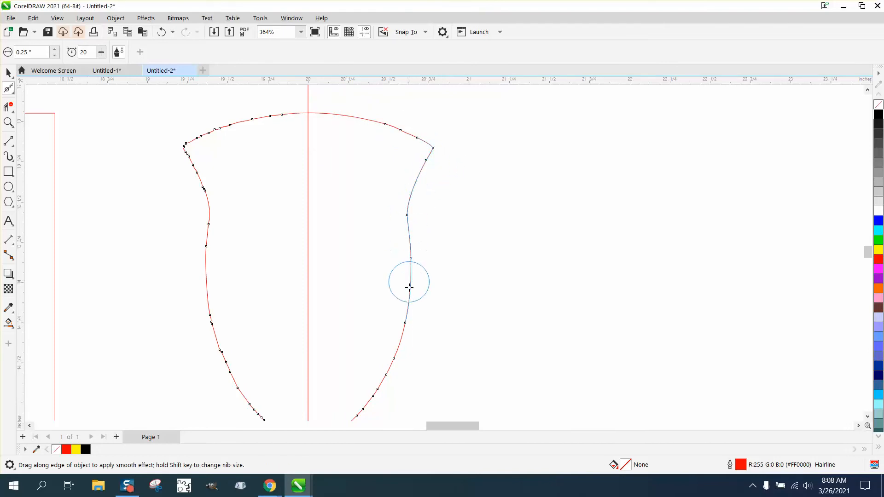
scroll(372, 234, down, 1)
mouse_move(353, 347)
mouse_down()
mouse_move(379, 345)
mouse_move(338, 418)
mouse_move(327, 410)
mouse_move(377, 389)
mouse_move(402, 359)
mouse_move(324, 414)
mouse_move(371, 374)
mouse_up()
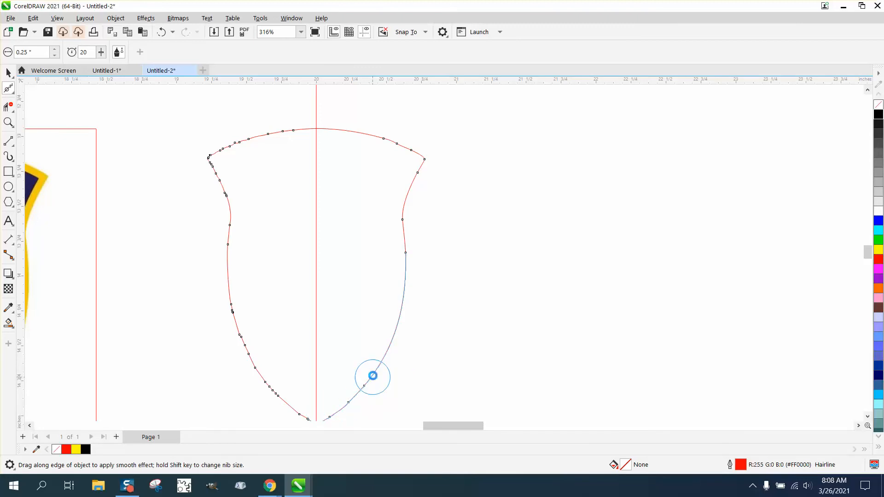
mouse_move(420, 164)
mouse_down()
mouse_move(365, 129)
mouse_move(404, 144)
mouse_move(337, 129)
mouse_move(364, 147)
mouse_move(407, 149)
mouse_move(352, 137)
mouse_move(315, 150)
mouse_up()
Step: Delete the extra node on the top edge of the shield outline just before its upper right corner
click(9, 122)
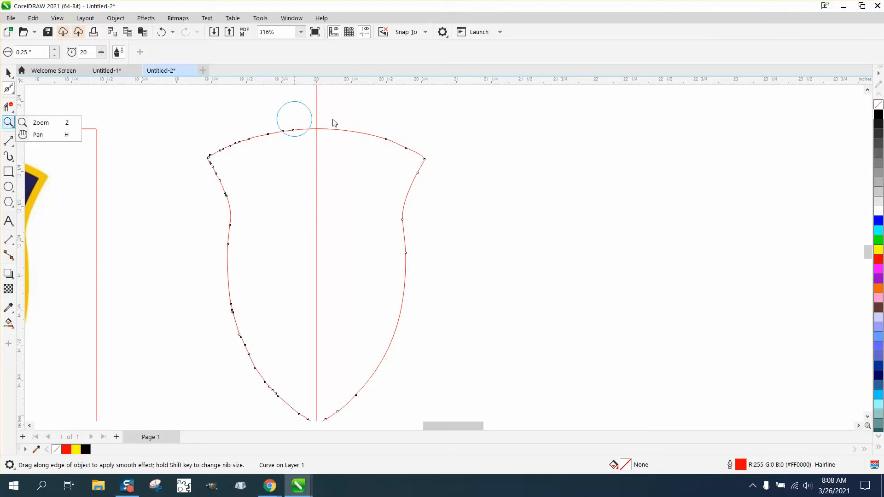
click(40, 123)
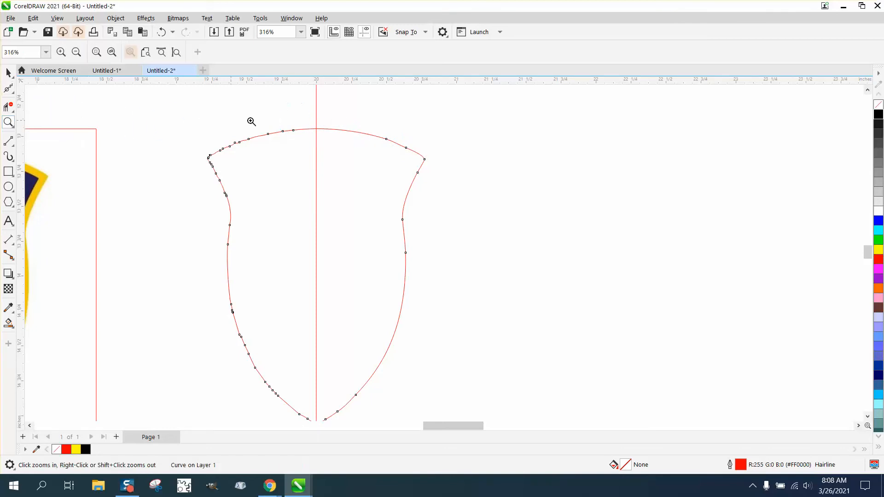
drag(307, 111, 483, 225)
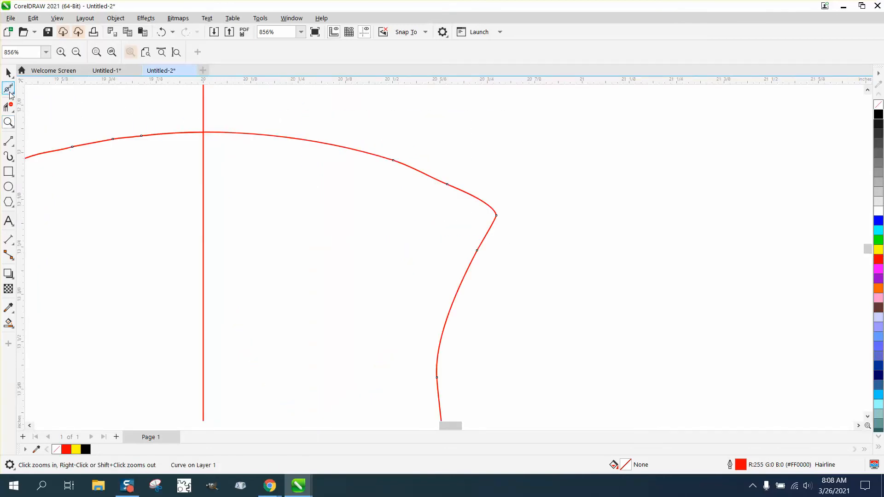
click(13, 94)
click(39, 88)
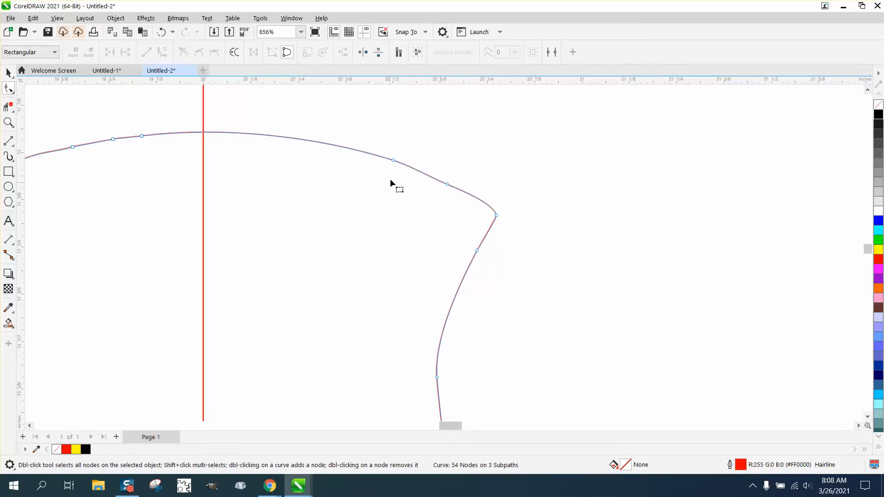
click(447, 185)
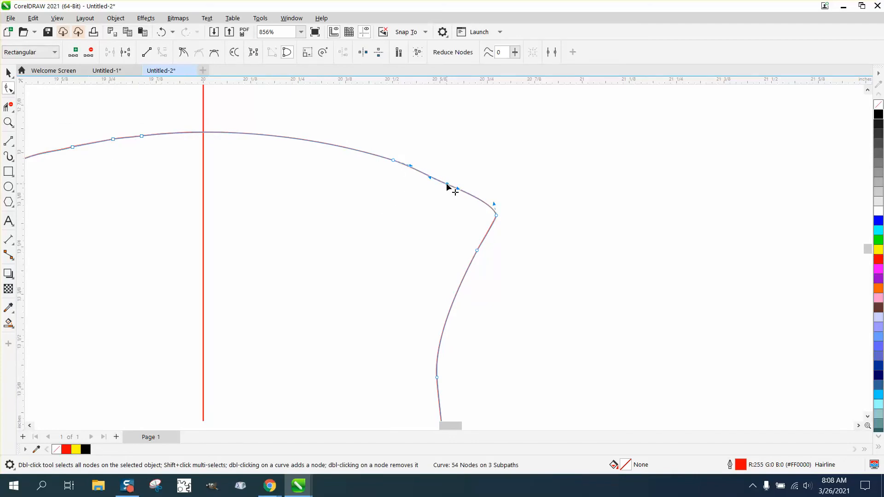
key(Delete)
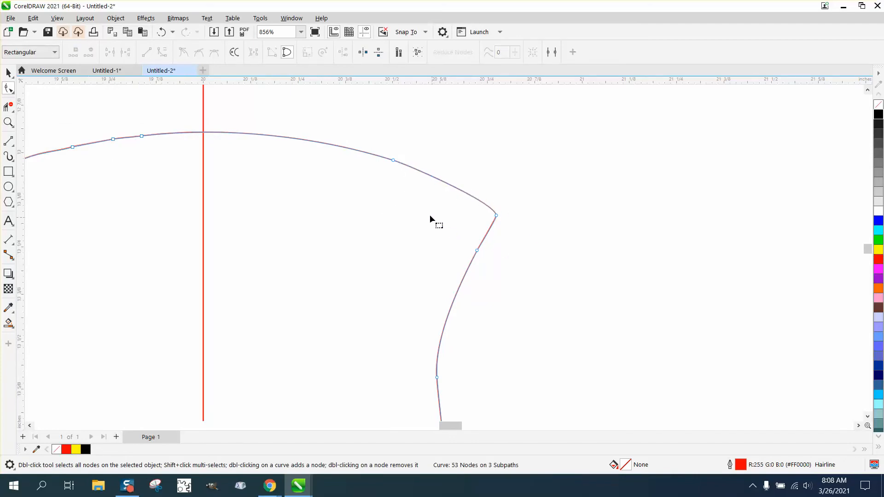
Step: Remove the left half of the shield outline with Virtual Segment Delete and delete the vertical centerline
scroll(299, 157, down, 5)
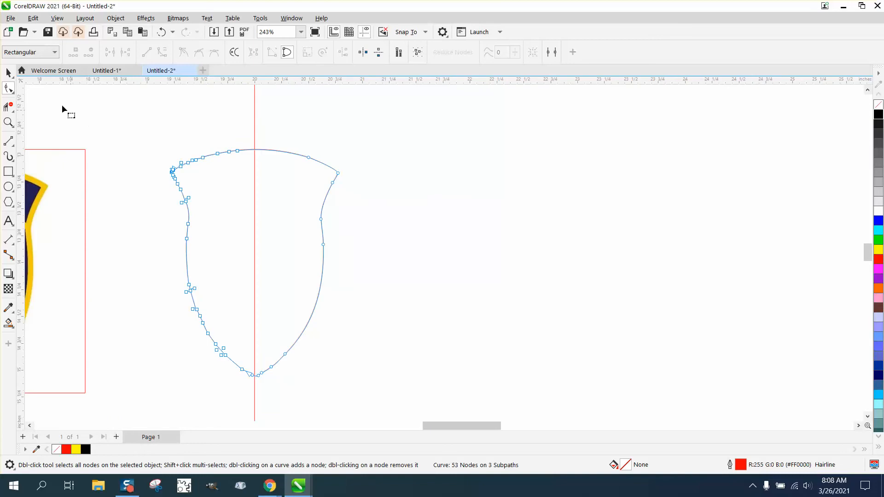
click(10, 105)
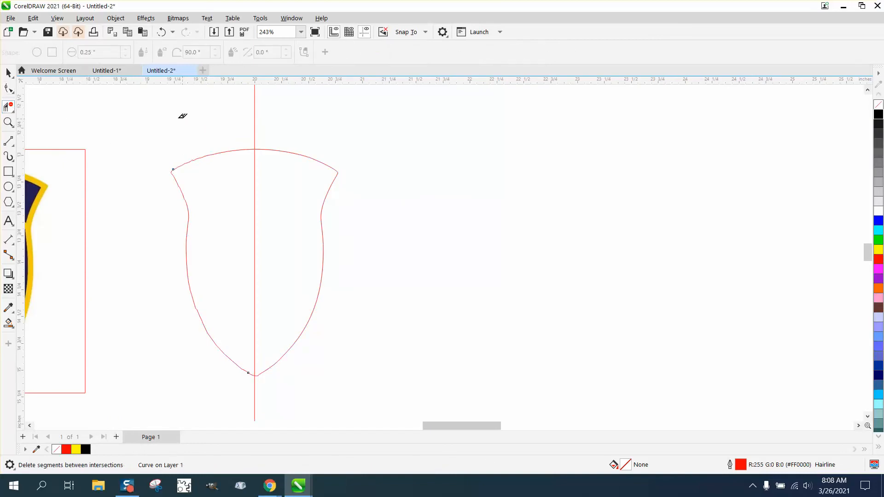
drag(170, 118, 250, 385)
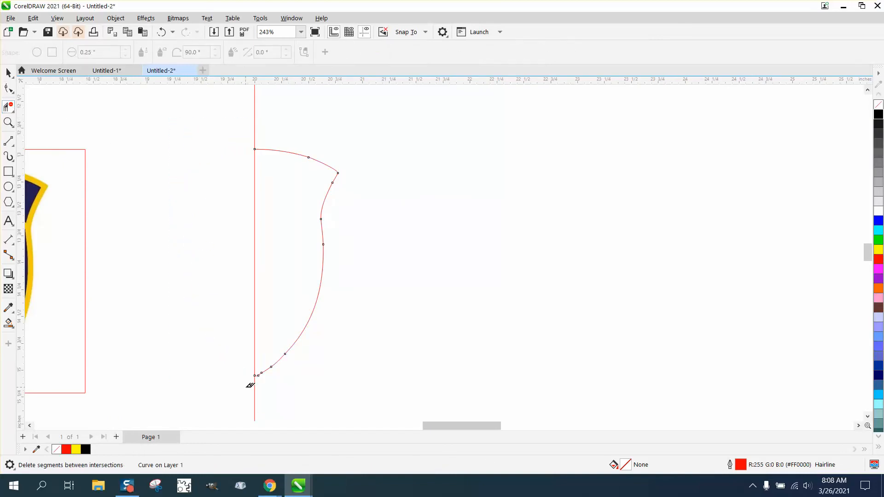
click(8, 72)
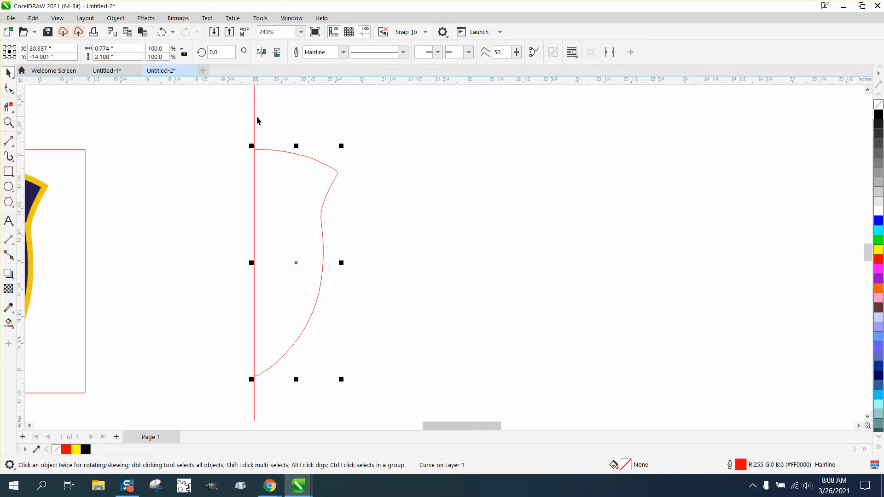
click(255, 115)
key(Delete)
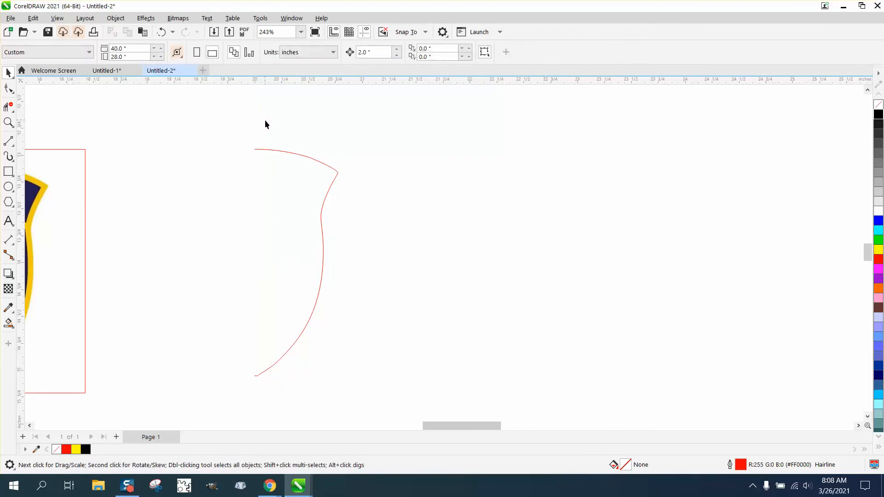
Step: Mirror a copy of the right half across to the left side and Smart Fill the enclosed shield with yellow
drag(390, 410, 406, 415)
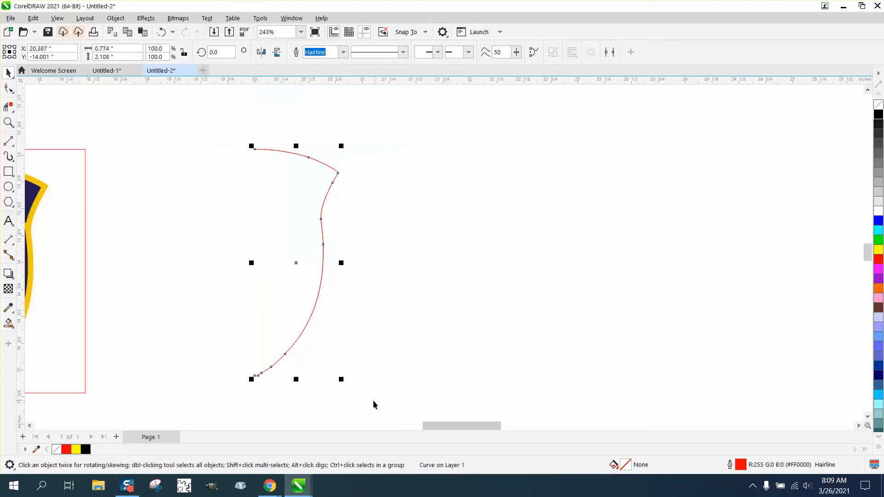
drag(342, 263, 220, 285)
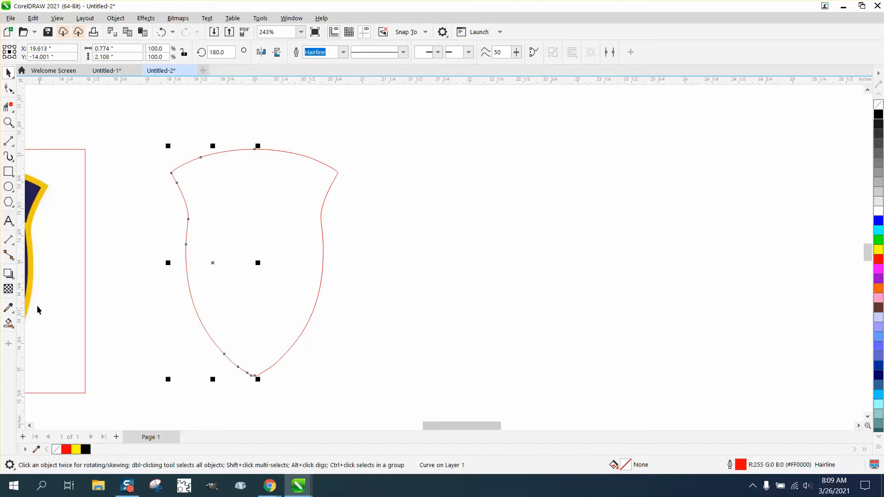
click(9, 322)
click(238, 292)
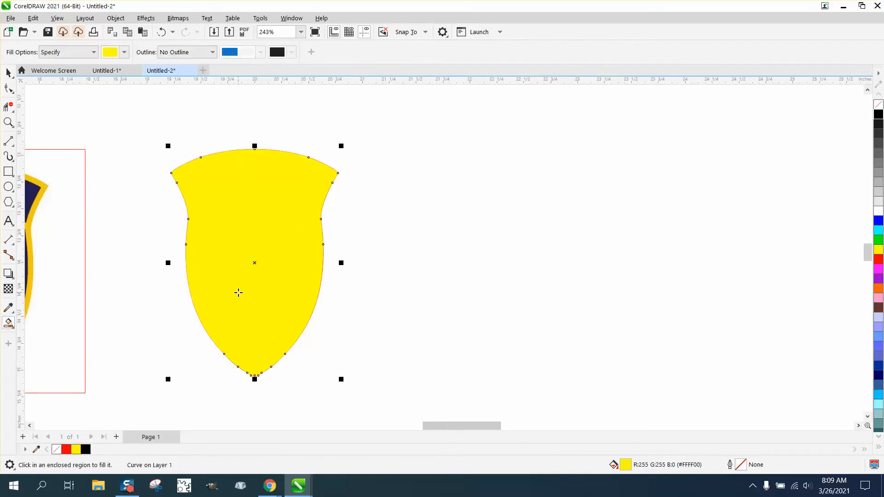
Step: Move the yellow shield 2 inches right and delete the two red half outlines left behind
key(Right)
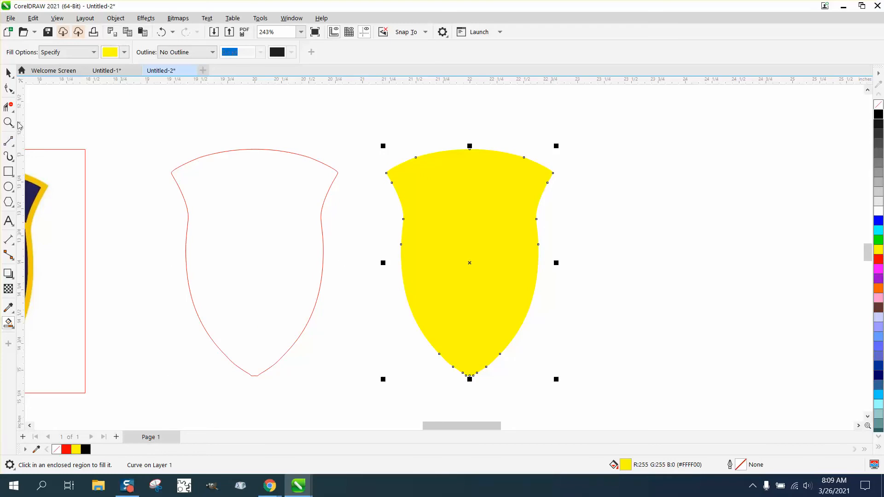
click(13, 80)
click(37, 73)
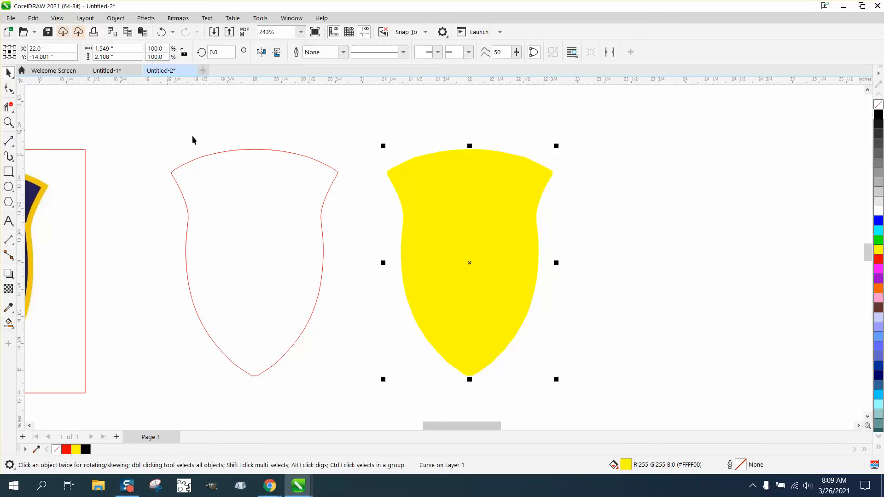
drag(156, 133, 374, 397)
key(Delete)
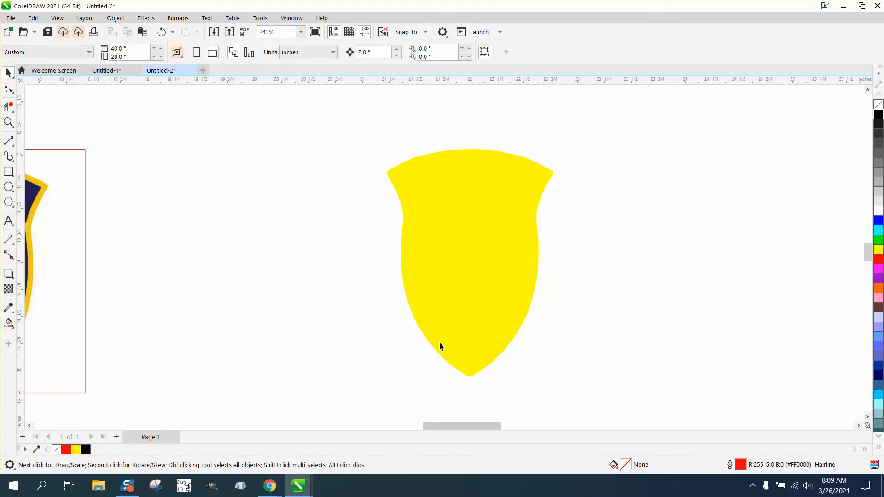
Step: Change the yellow shield to no fill with a black outline and move it 2 inches left, back to the page center
click(494, 305)
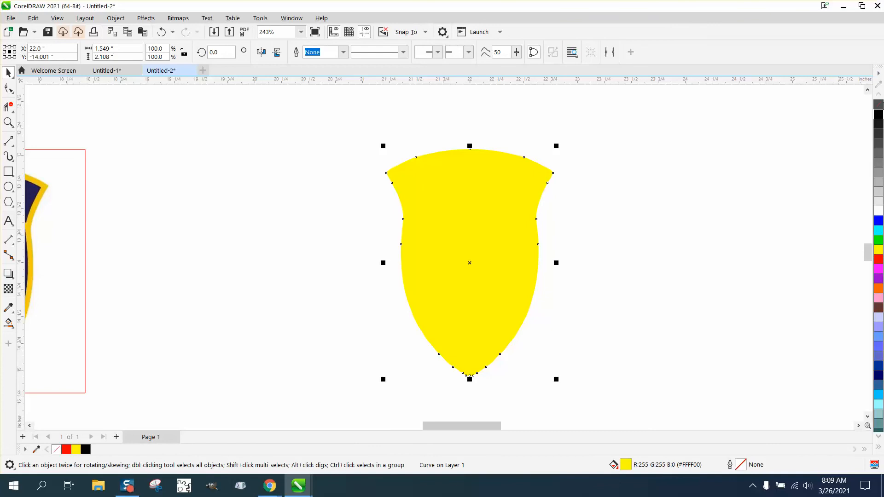
click(878, 105)
right_click(879, 115)
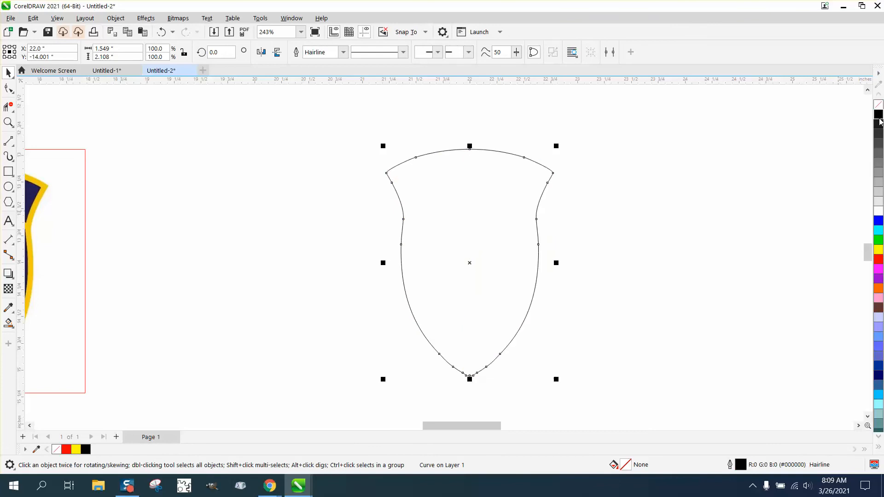
key(Left)
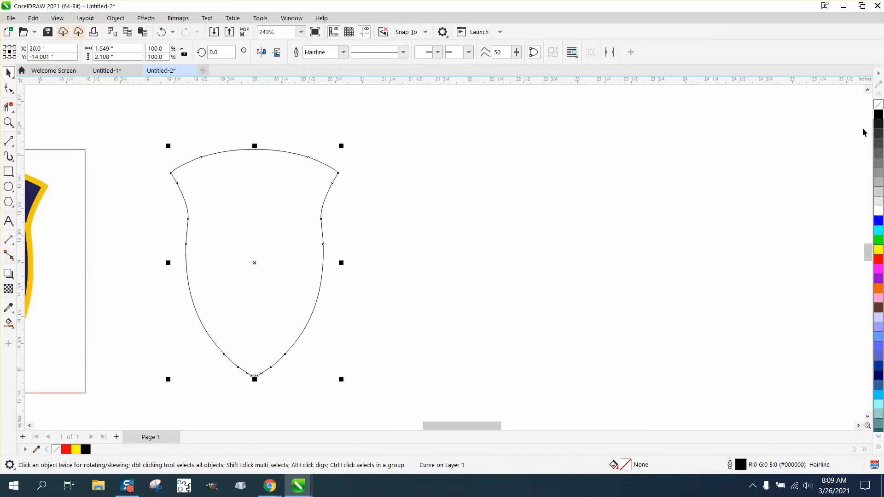
Step: Move all the traced patch pieces down 4 inches and right 2 inches, beside the black shield outline
scroll(772, 221, down, 3)
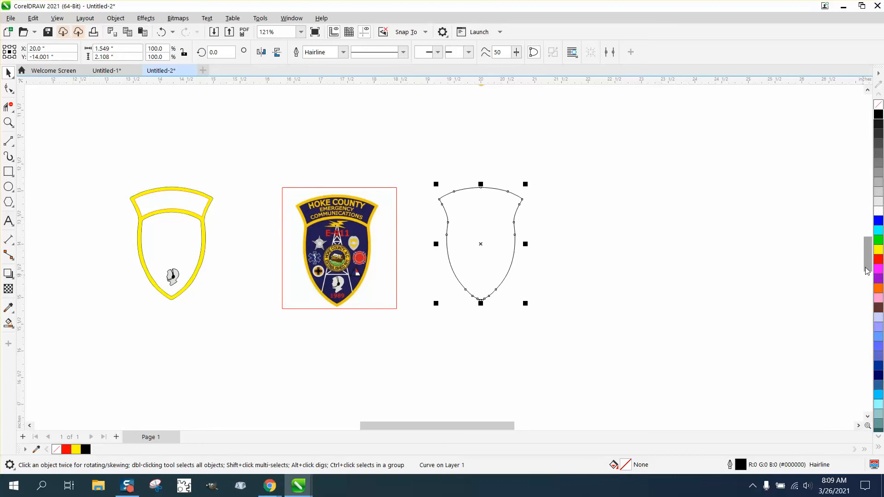
drag(868, 264, 868, 255)
click(502, 133)
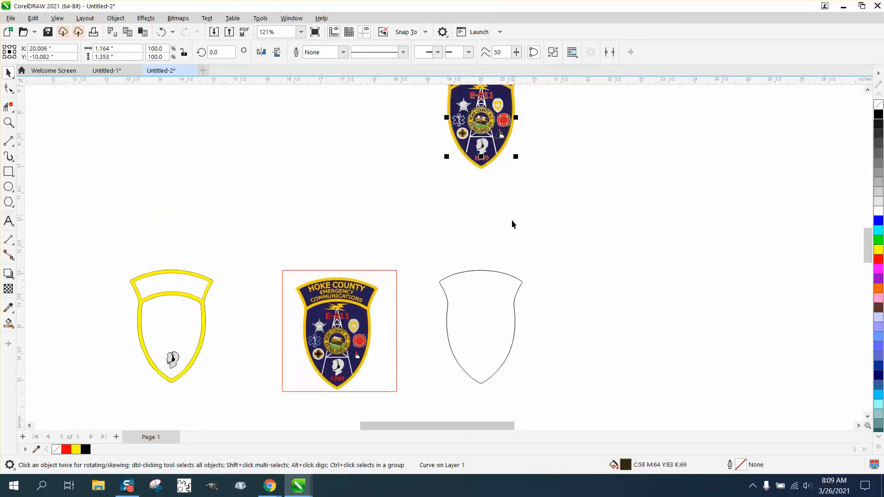
scroll(510, 220, down, 2)
drag(538, 200, 540, 209)
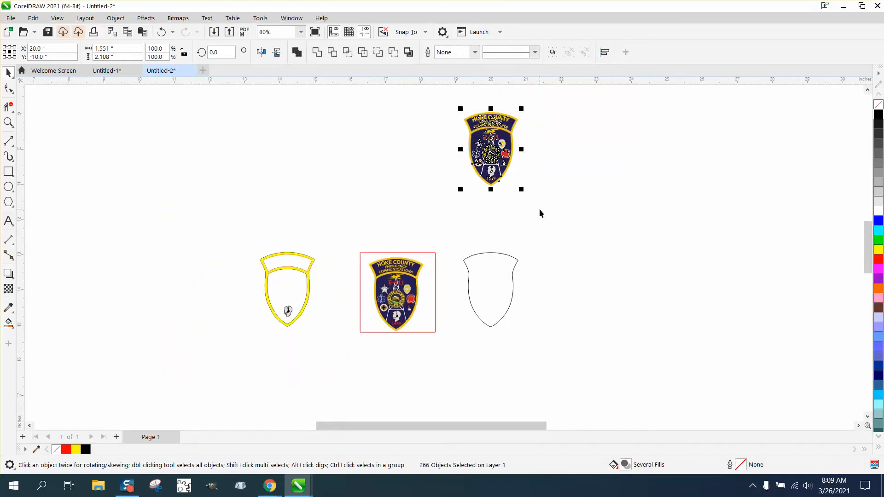
key(Down)
key(Down)
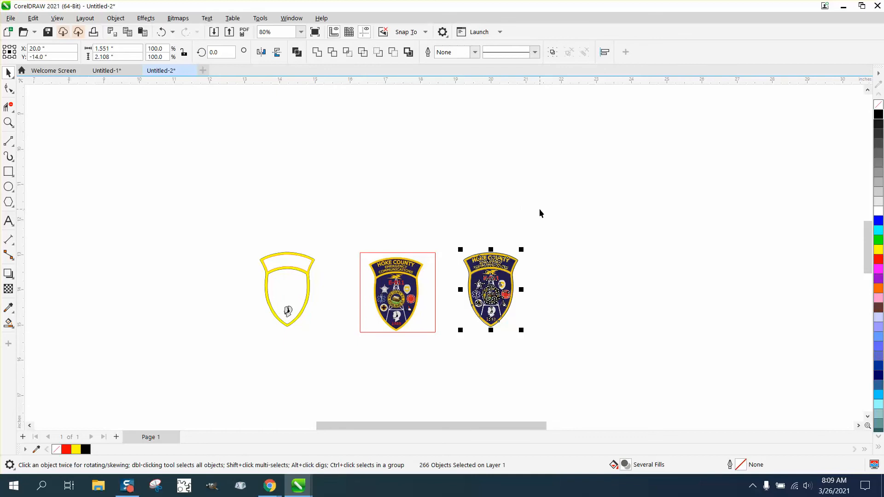
key(Right)
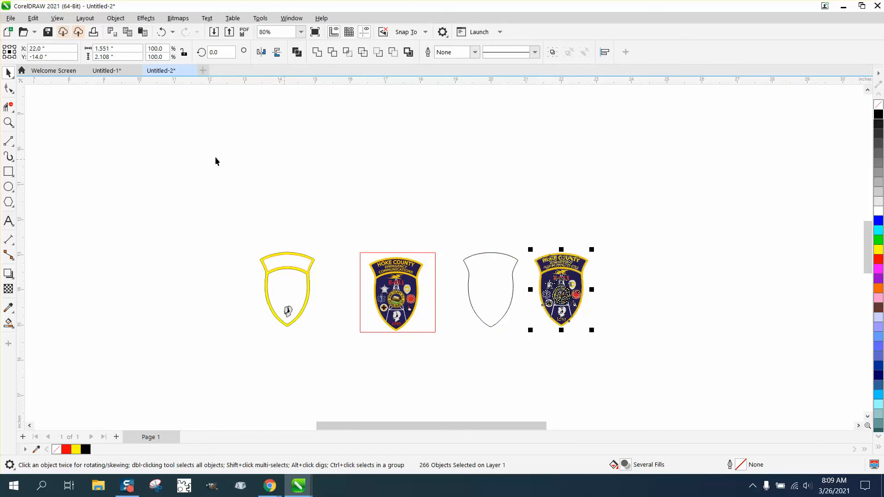
Step: Move the navy background pieces at the left and right ends of the traced top banner 2 inches right, off the patch
click(8, 122)
drag(436, 206, 661, 373)
click(8, 72)
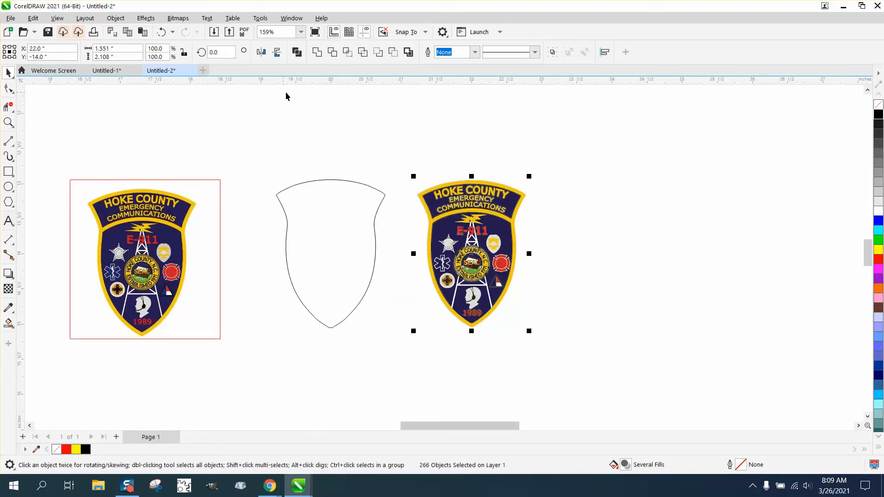
click(417, 197)
click(434, 208)
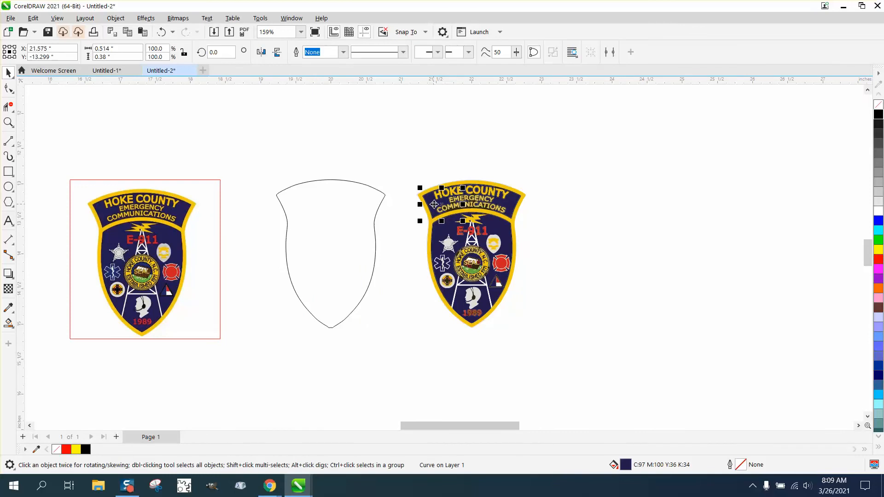
key(Right)
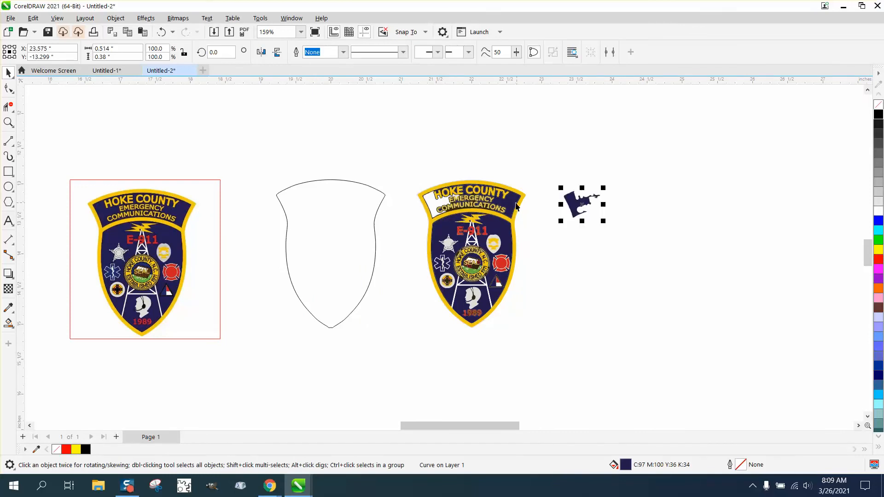
click(515, 206)
key(Right)
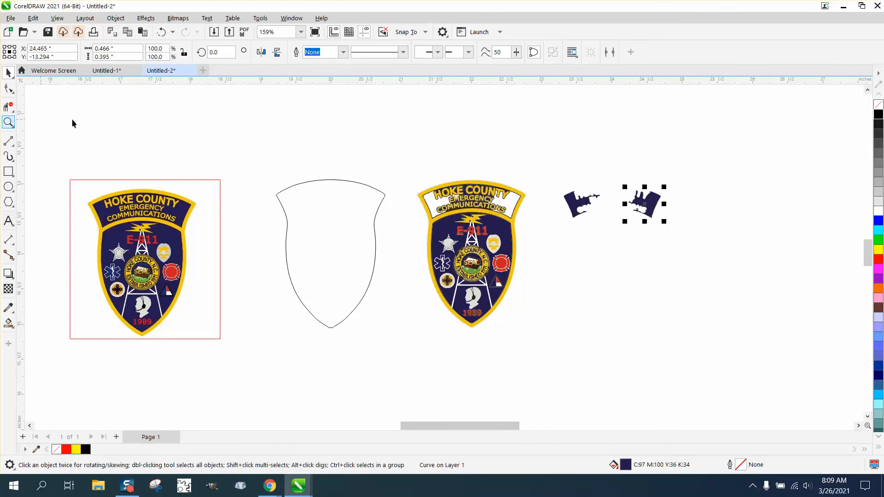
Step: Move the upper navy piece and the dark brown background piece of the top banner 2 inches right, off the patch
click(395, 168)
click(9, 122)
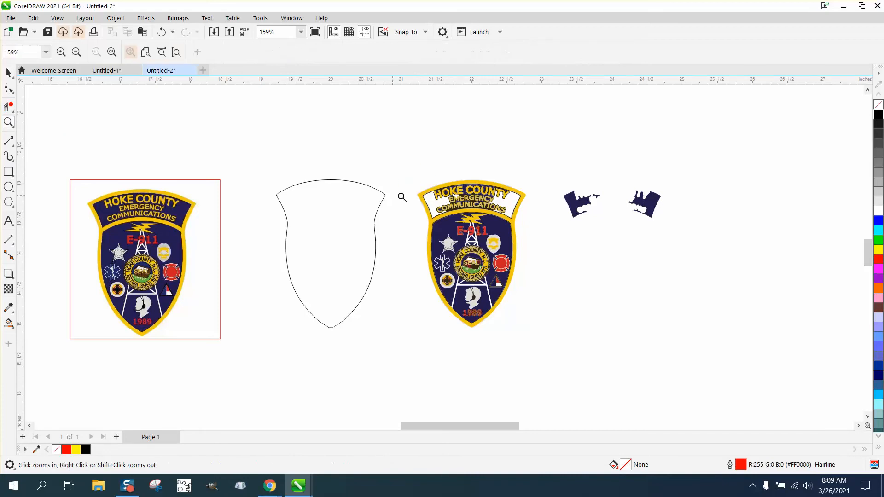
drag(408, 173, 615, 272)
key(space)
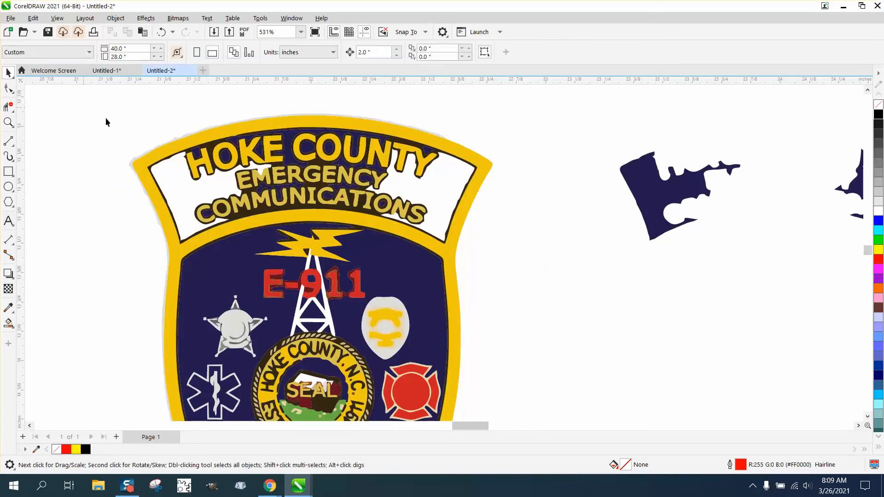
click(290, 140)
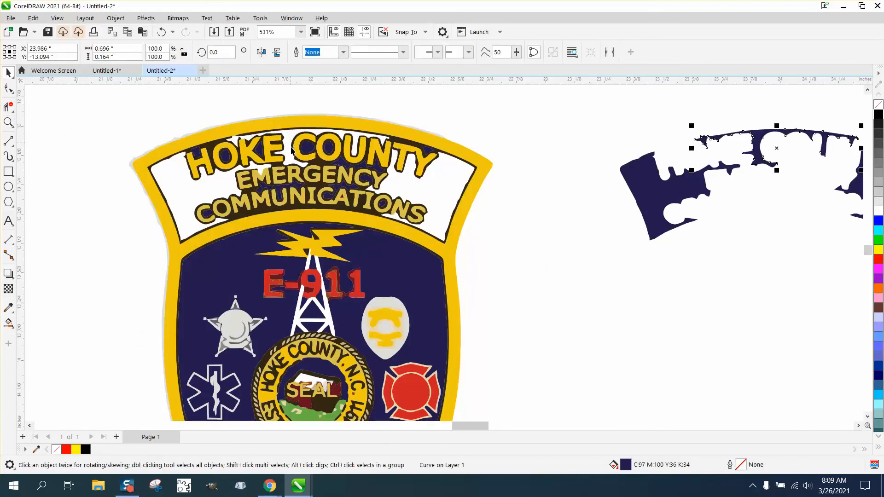
click(310, 189)
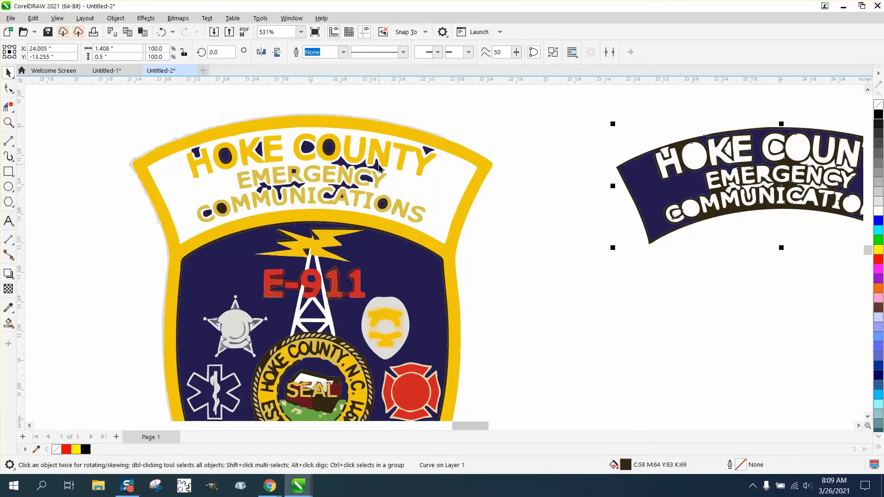
Step: Create a boundary outline around the four separated banner background pieces
scroll(405, 203, down, 1)
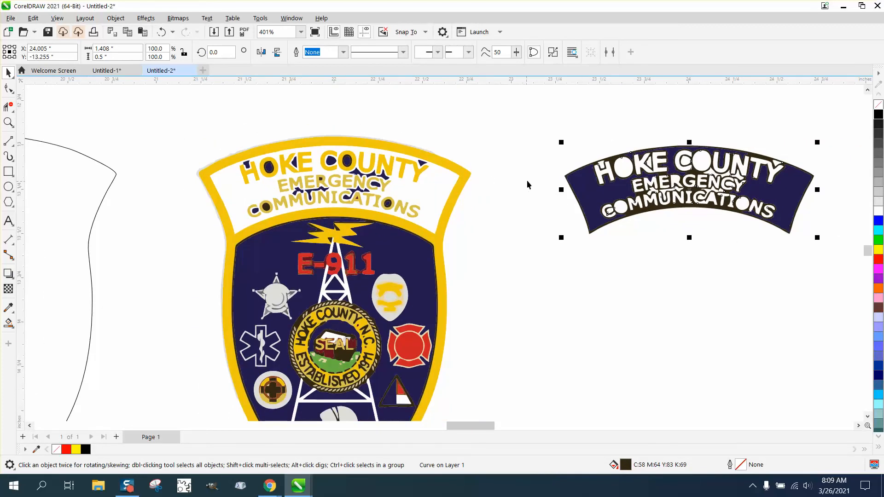
scroll(526, 184, down, 1)
drag(531, 134, 785, 259)
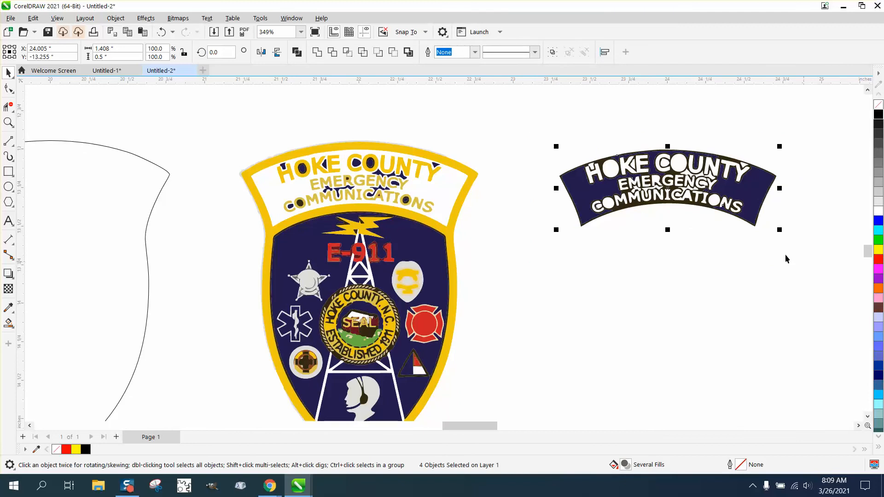
click(409, 52)
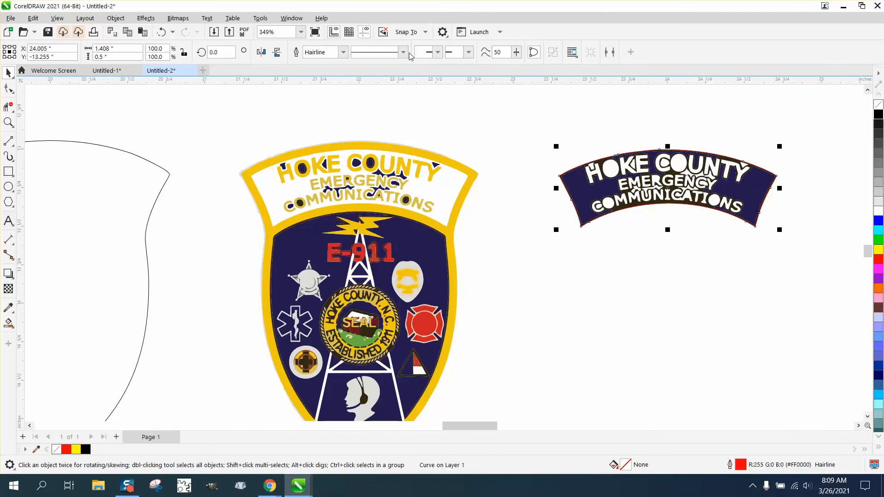
Step: Move the red banner outline 4 inches left, into the top of the black shield outline
key(Left)
key(Left)
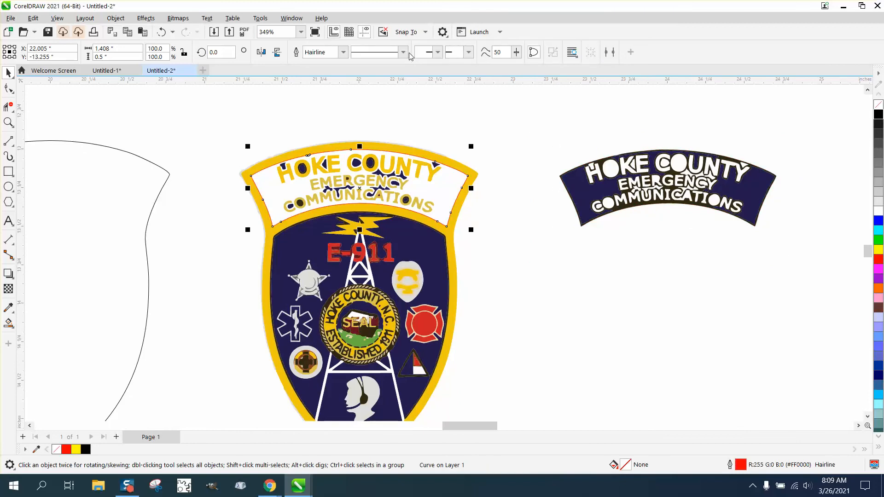
key(F3)
key(F3)
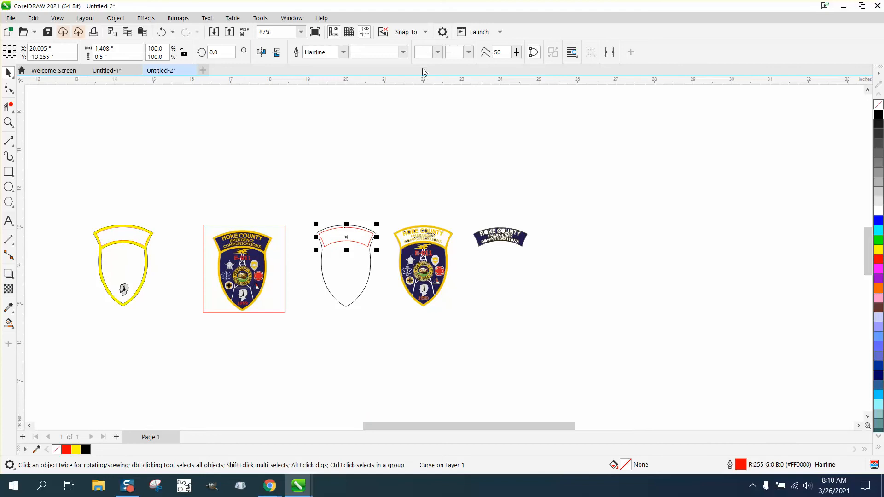
click(8, 122)
drag(299, 215, 403, 278)
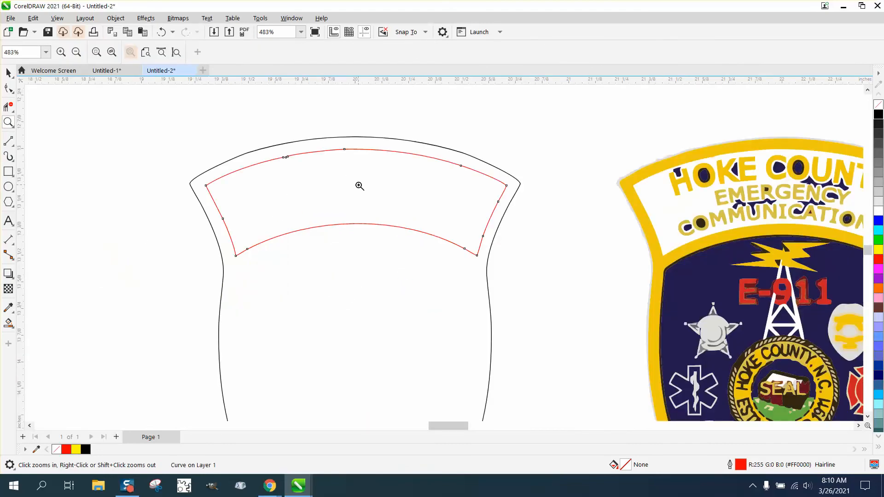
scroll(352, 186, down, 1)
scroll(353, 186, down, 3)
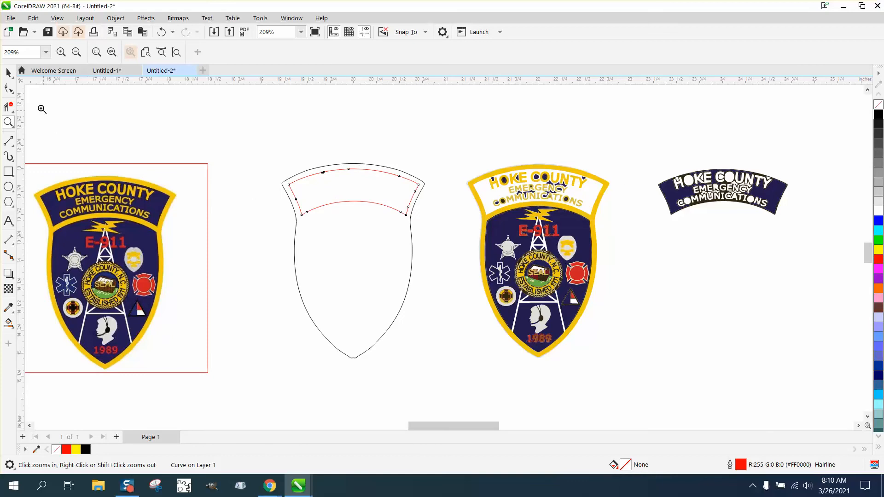
Step: Delete the separated navy and brown banner background pieces beside the traced patch
click(11, 75)
click(427, 153)
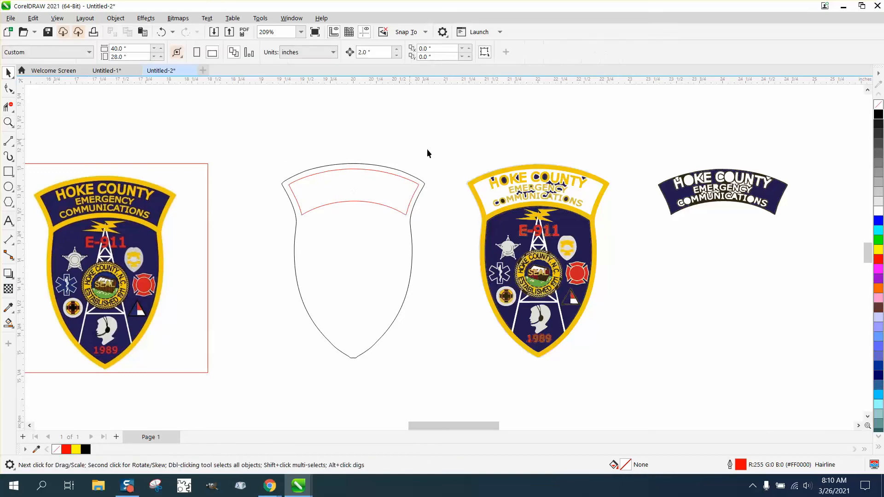
click(503, 232)
drag(657, 148, 816, 247)
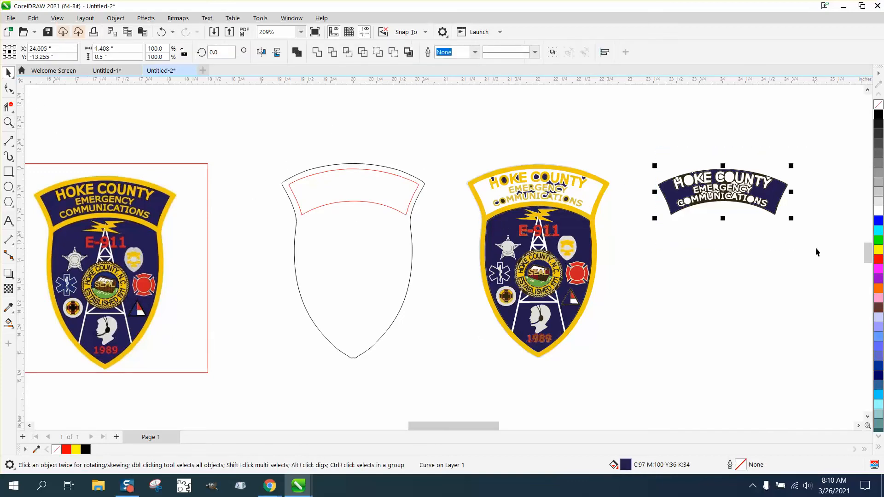
key(Delete)
Step: Move the right, left and bottom navy background pieces of the traced shield body 2 inches right, off the patch
click(580, 230)
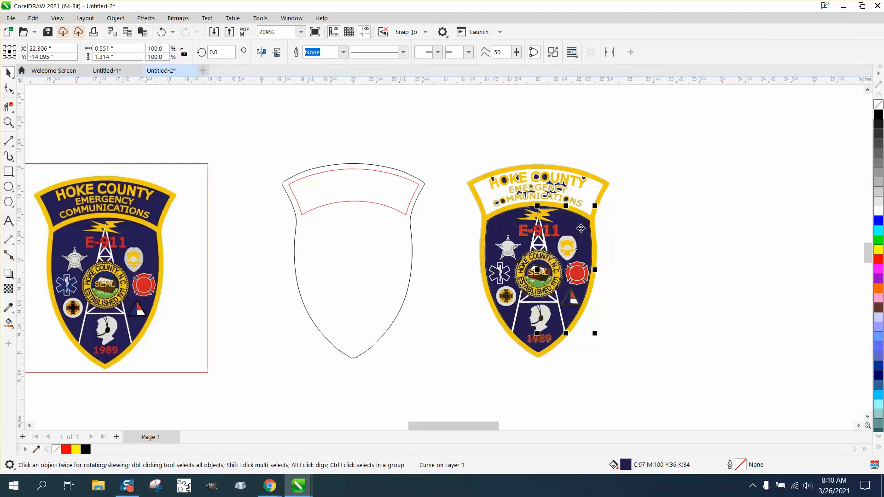
key(Right)
click(511, 224)
key(Right)
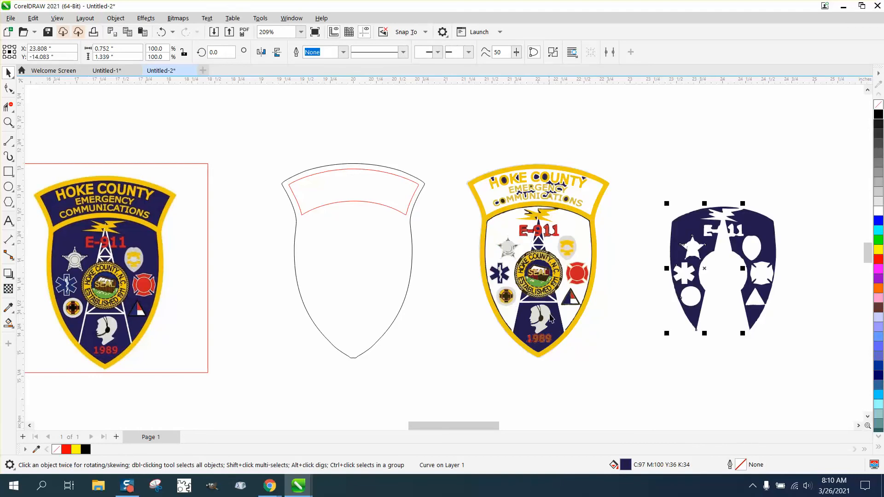
click(510, 328)
key(Right)
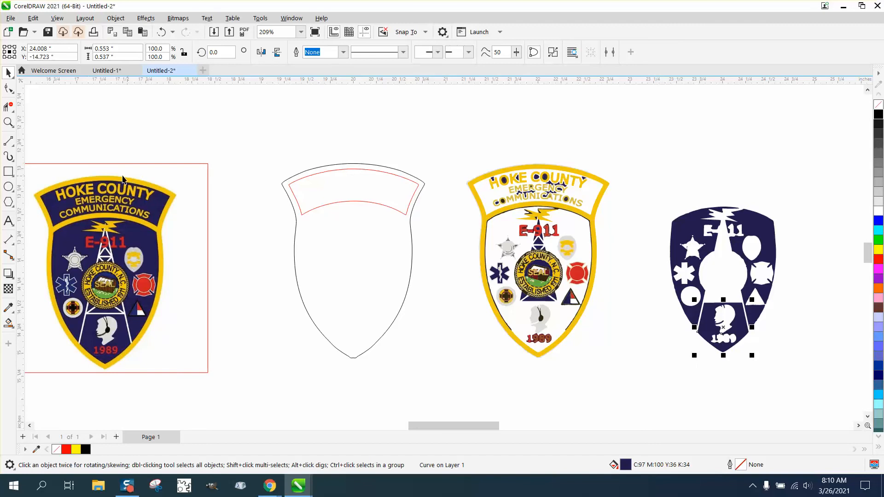
Step: Move the dark brown edge piece of the traced shield body 2 inches right, onto the navy body pieces
click(9, 123)
drag(533, 193, 627, 250)
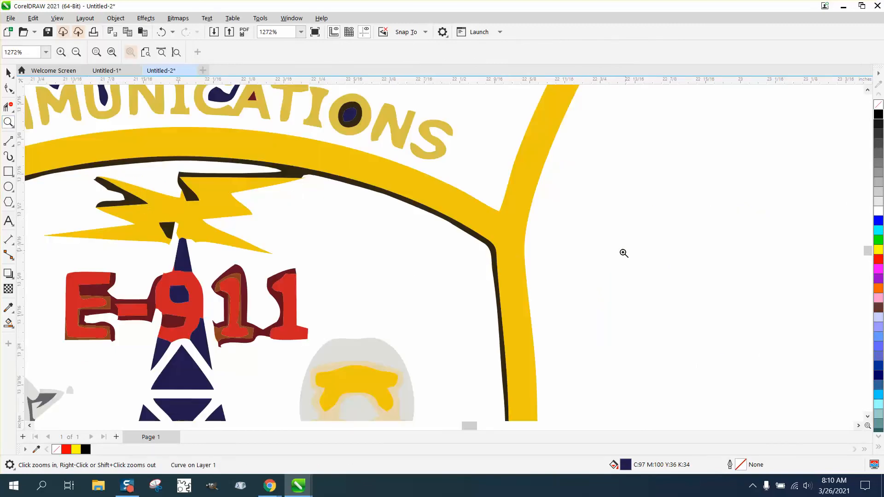
click(9, 72)
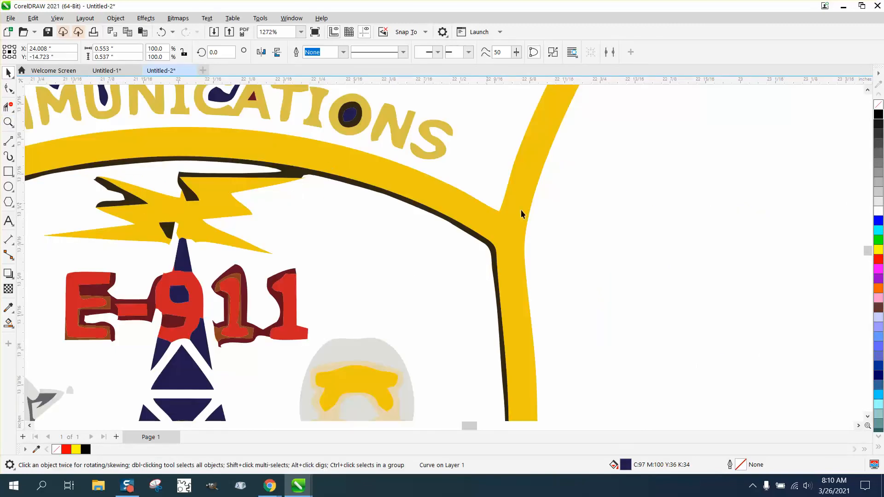
click(598, 240)
click(303, 174)
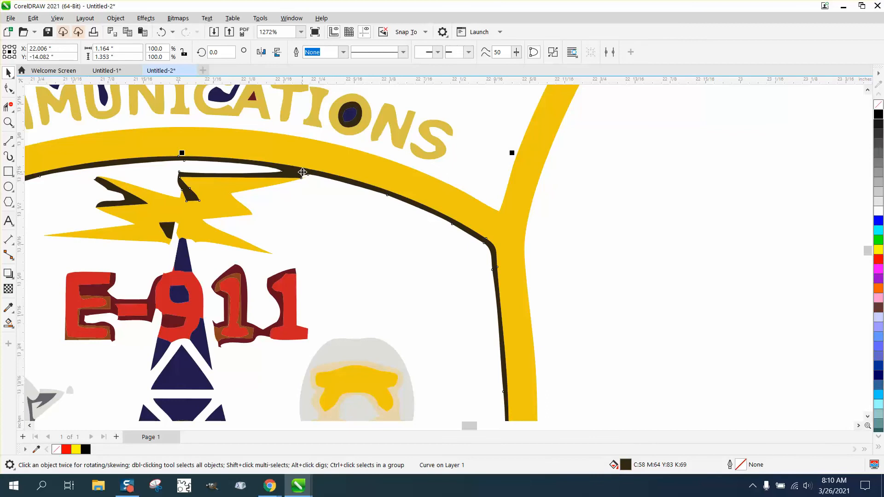
key(Right)
scroll(247, 189, down, 2)
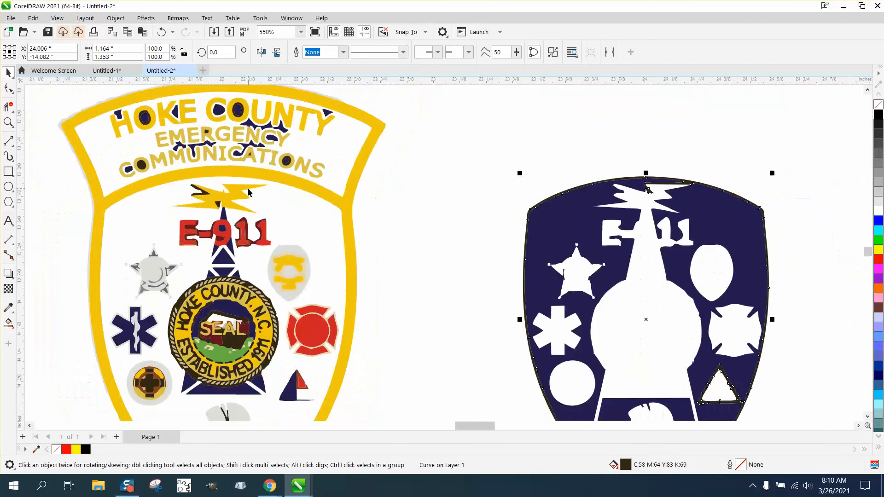
scroll(283, 193, down, 1)
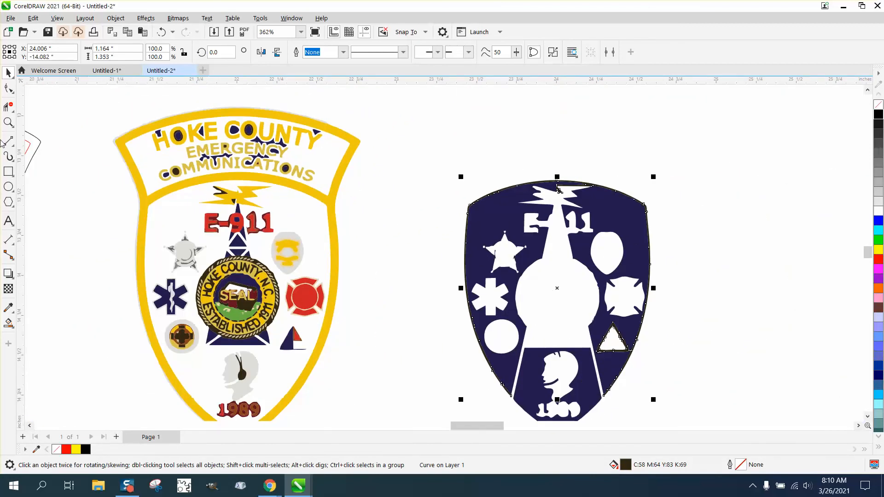
Step: Draw two short 2-point lines bridging the outer edge gaps where the white tower legs meet the bottom of the navy shield body
click(7, 123)
drag(502, 380, 594, 418)
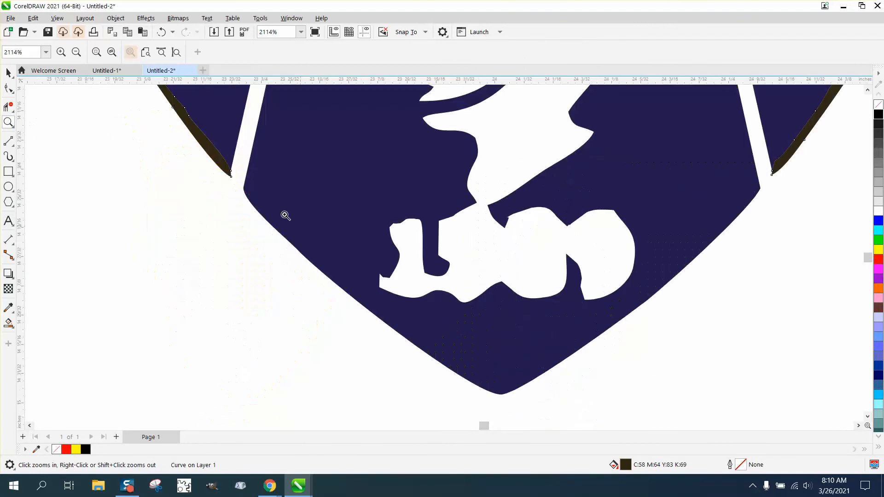
click(15, 146)
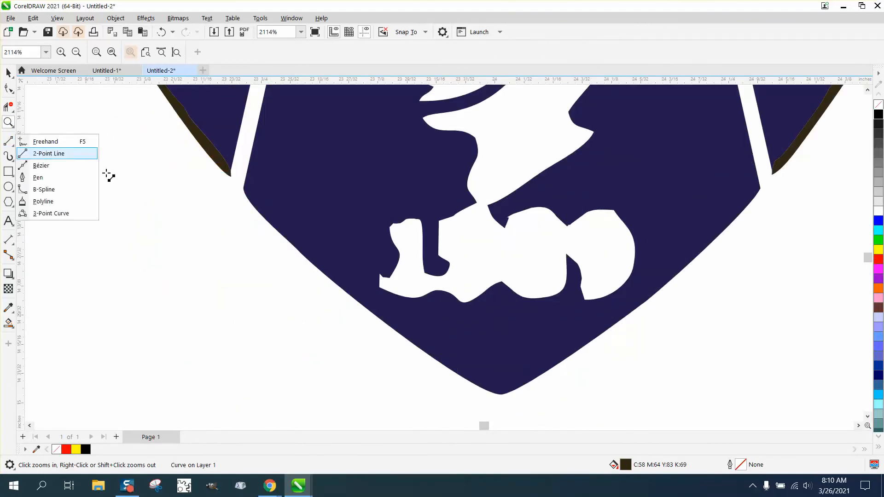
click(42, 152)
drag(251, 203, 231, 175)
drag(773, 174, 755, 194)
scroll(461, 339, down, 2)
scroll(414, 341, down, 4)
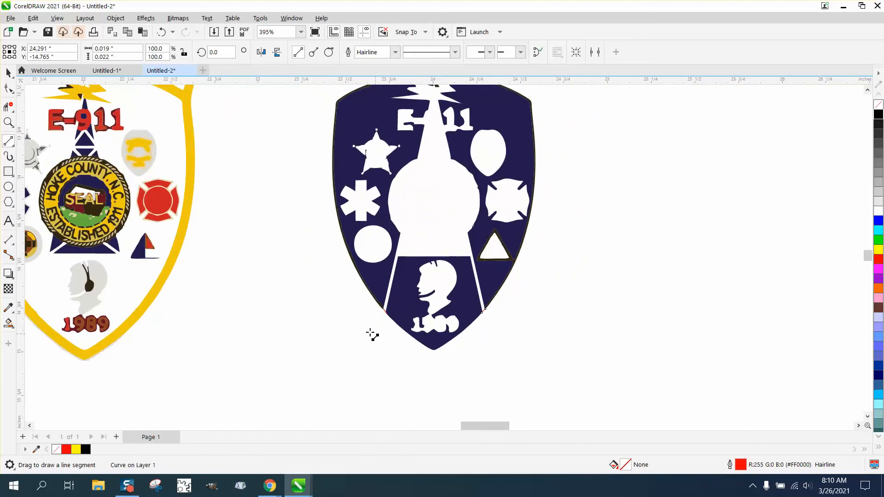
Step: Create a boundary outline around the navy shield body pieces and bridging lines, and move it 2 inches right
click(10, 74)
drag(312, 134, 559, 378)
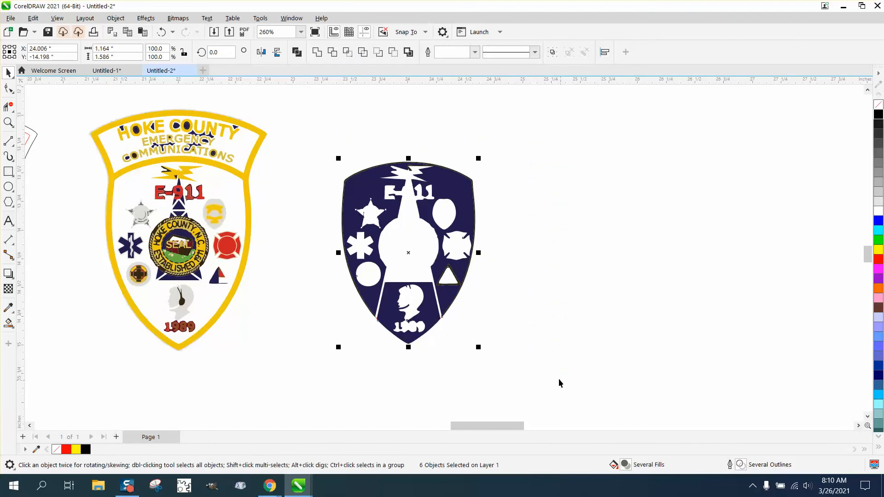
click(409, 53)
key(Right)
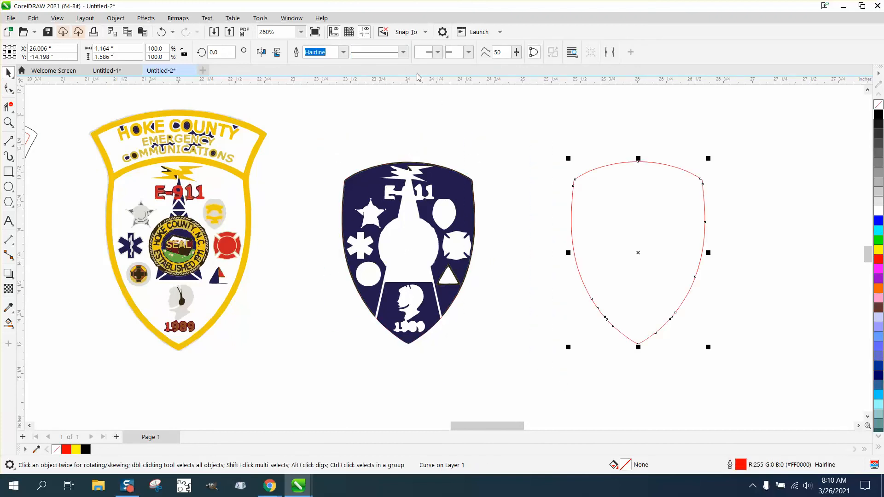
Step: Move the red shield body outline 6 inches left into the black shield outline, and delete the separated navy body pieces
key(F3)
key(F3)
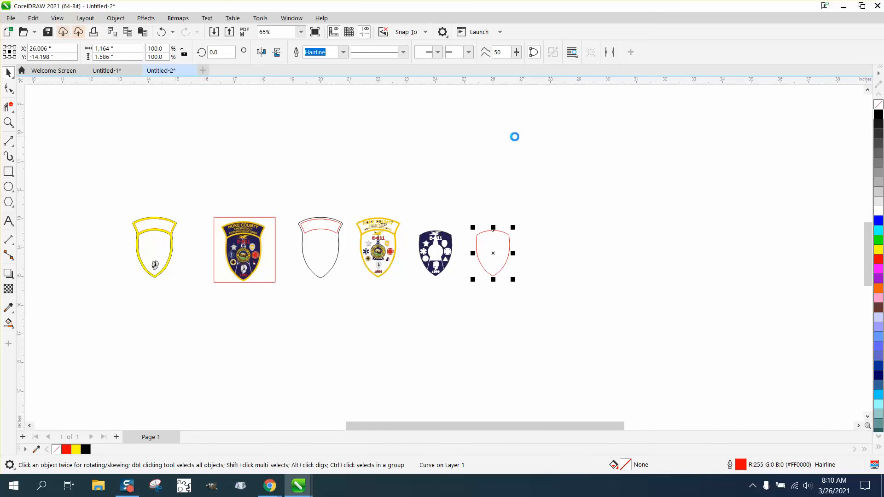
key(Left)
key(Left)
key(Left)
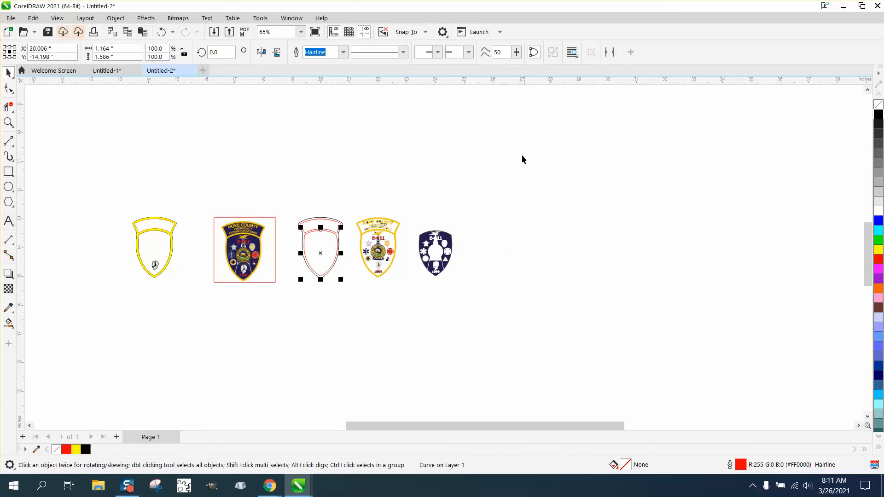
drag(407, 203, 494, 275)
key(Delete)
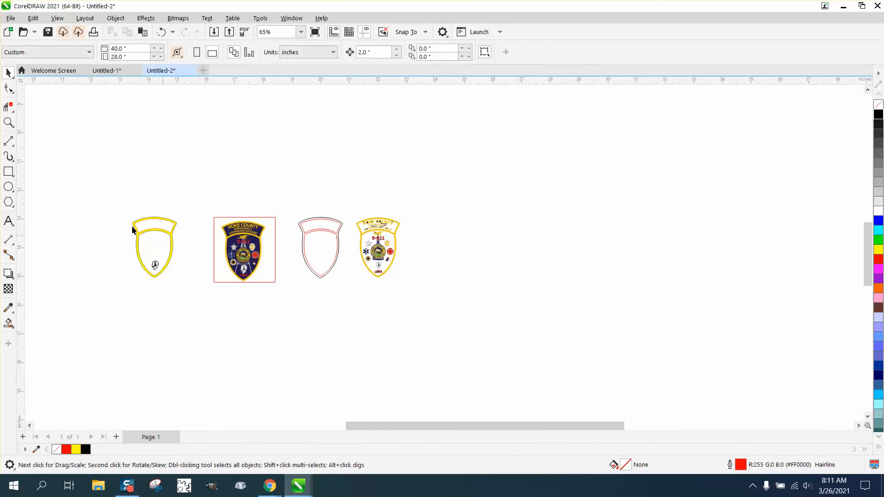
Step: Examine the nested banner and shield outlines, especially the bottom tip of the black outline
click(9, 122)
drag(283, 206, 372, 297)
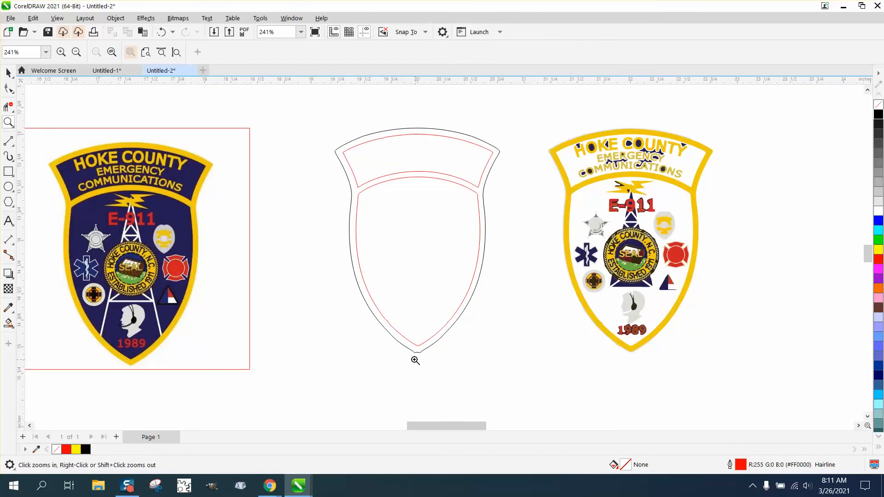
drag(393, 340, 435, 367)
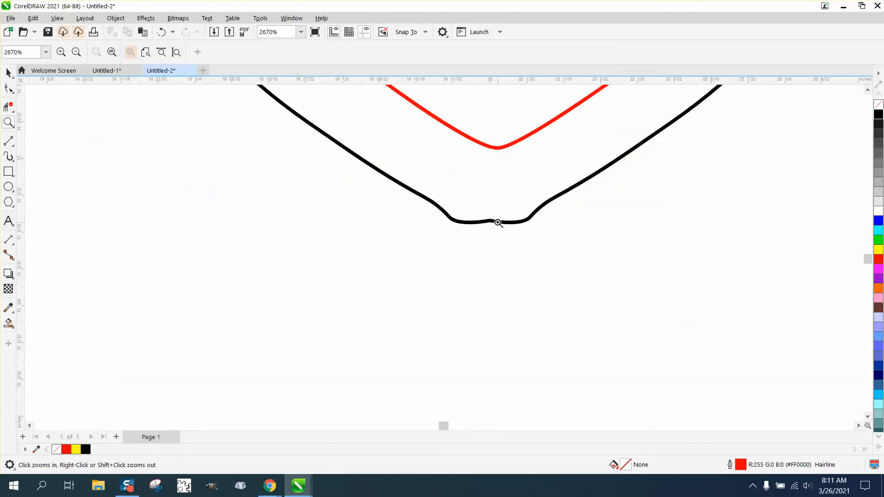
scroll(496, 228, down, 5)
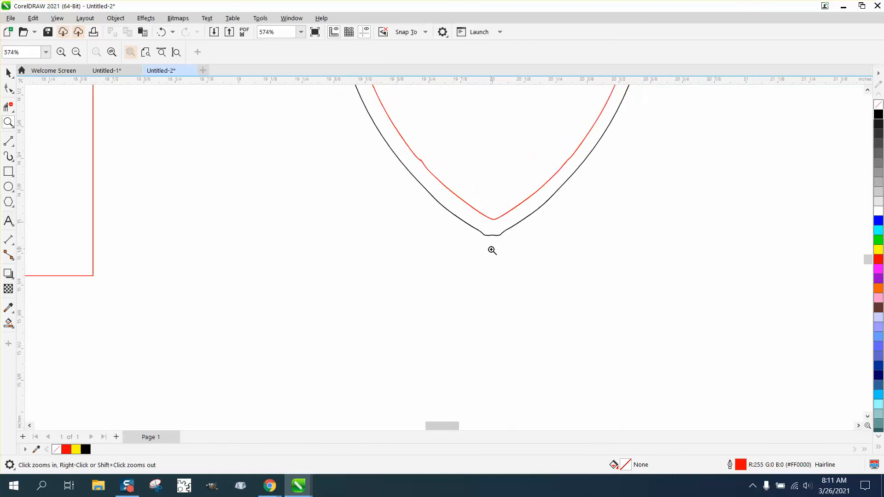
scroll(491, 253, down, 2)
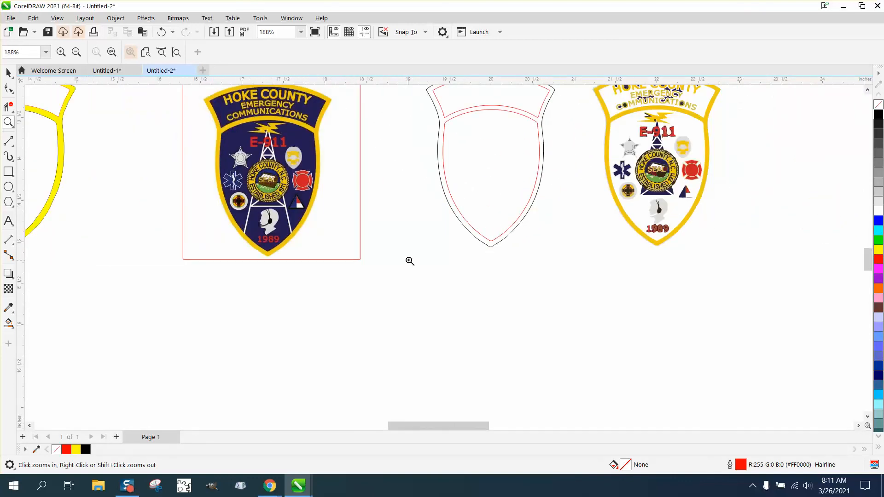
scroll(603, 265, down, 1)
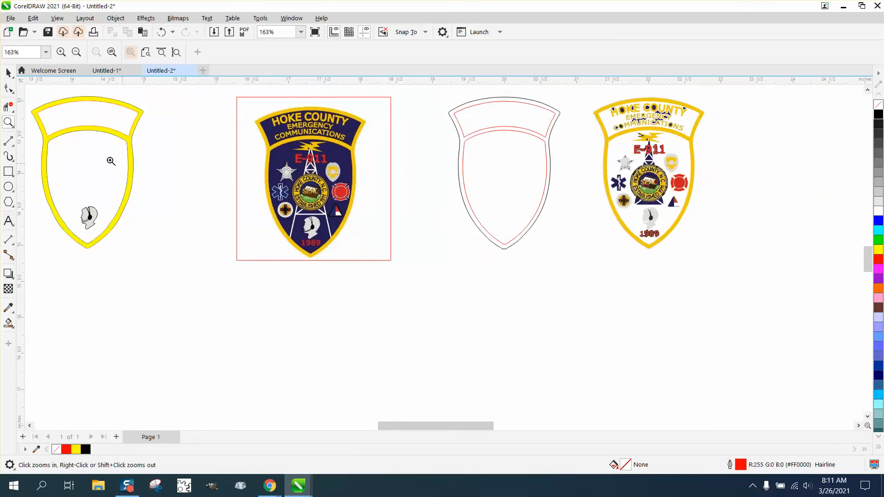
Step: Compare the headset silhouette in the traced patch with the one in the original patch image
drag(582, 136, 745, 287)
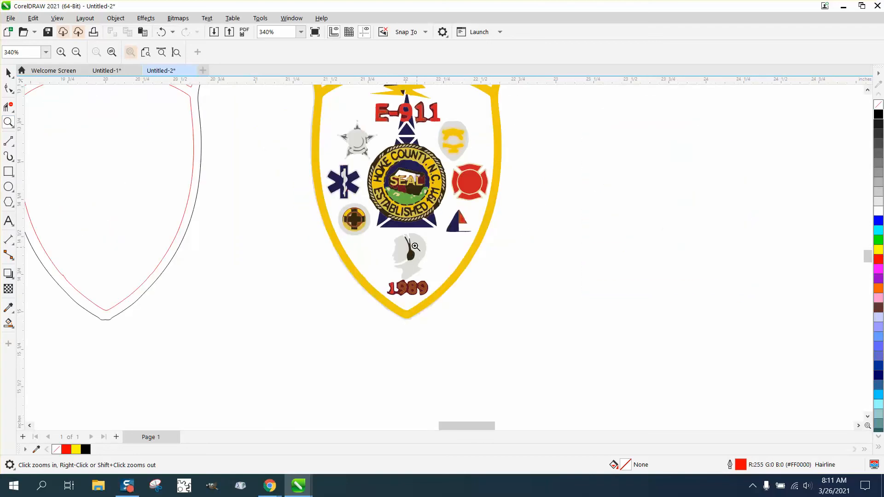
drag(391, 227, 445, 280)
scroll(565, 279, down, 5)
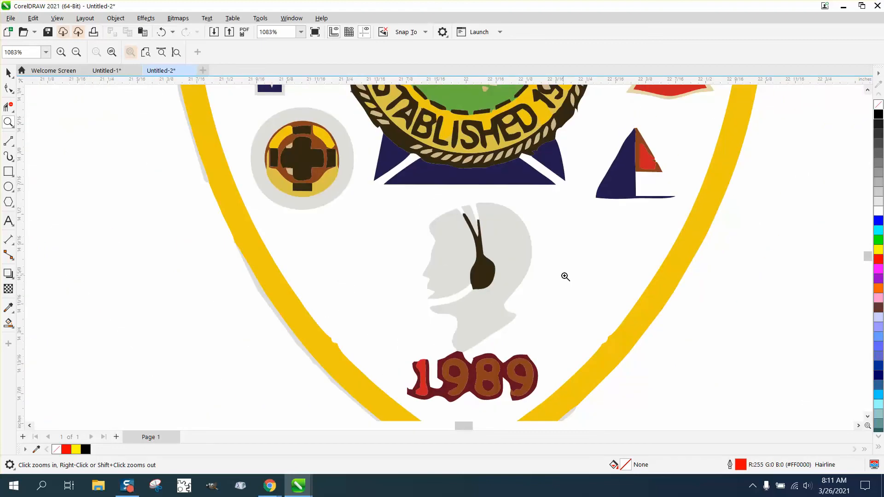
scroll(543, 266, down, 2)
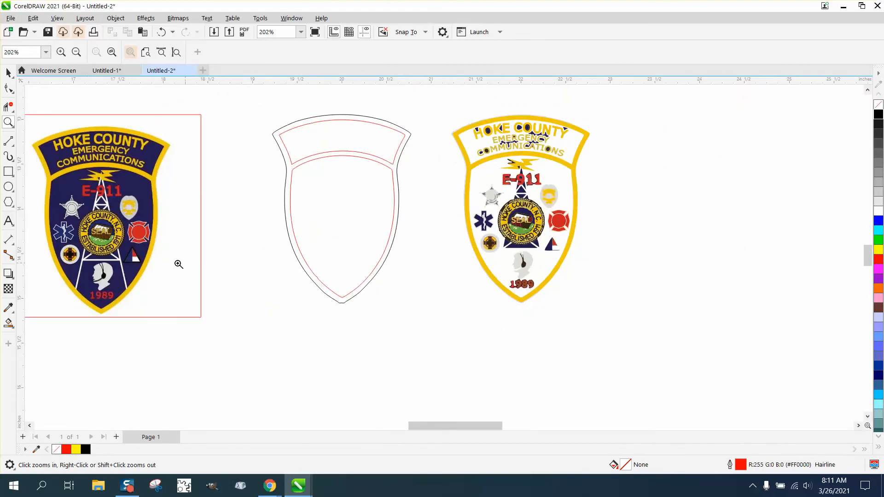
drag(92, 255, 139, 289)
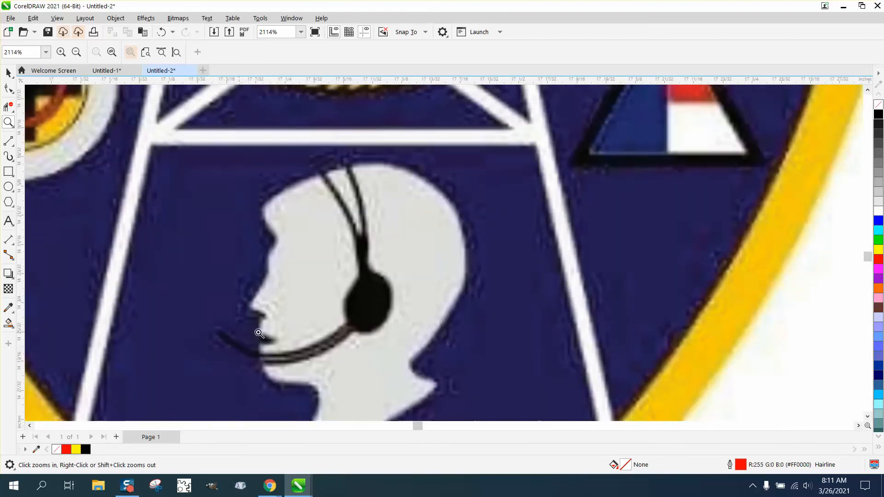
scroll(231, 324, down, 5)
scroll(221, 309, down, 10)
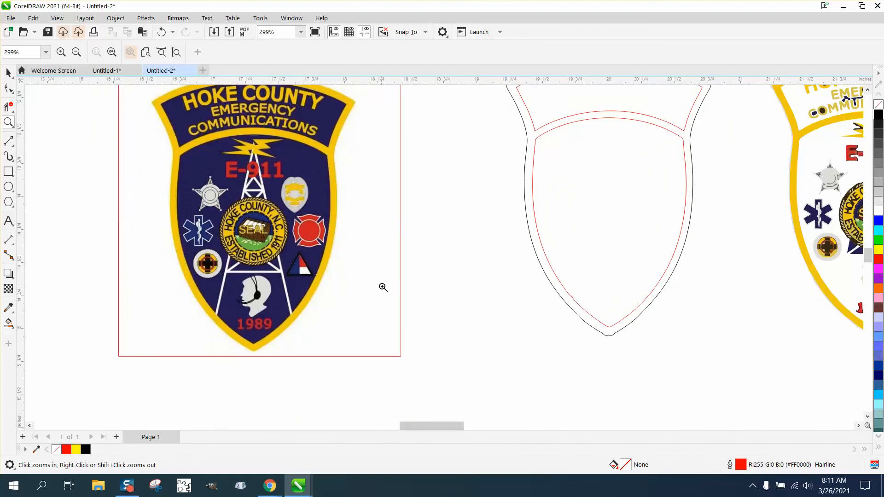
Step: Compare the redrawn headset silhouette and shield outlines with the original patch, and examine its lightning bolts, E-911 lettering and tower up close
drag(54, 261, 141, 308)
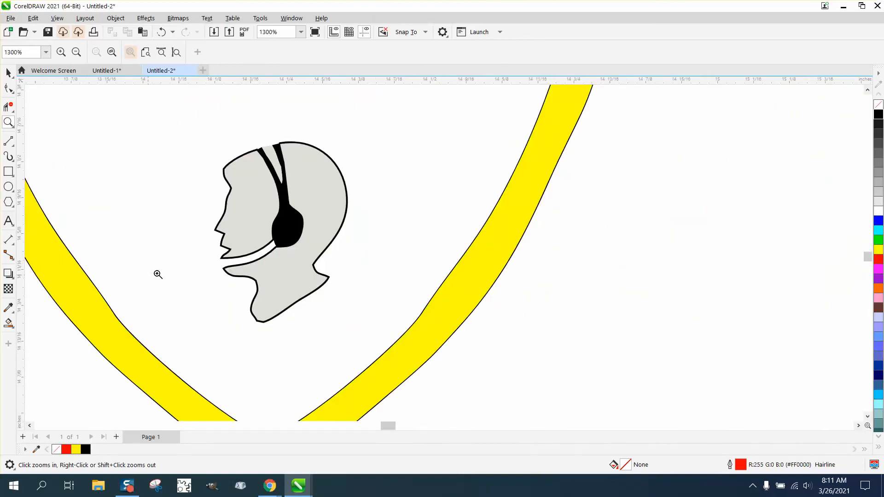
scroll(386, 252, down, 6)
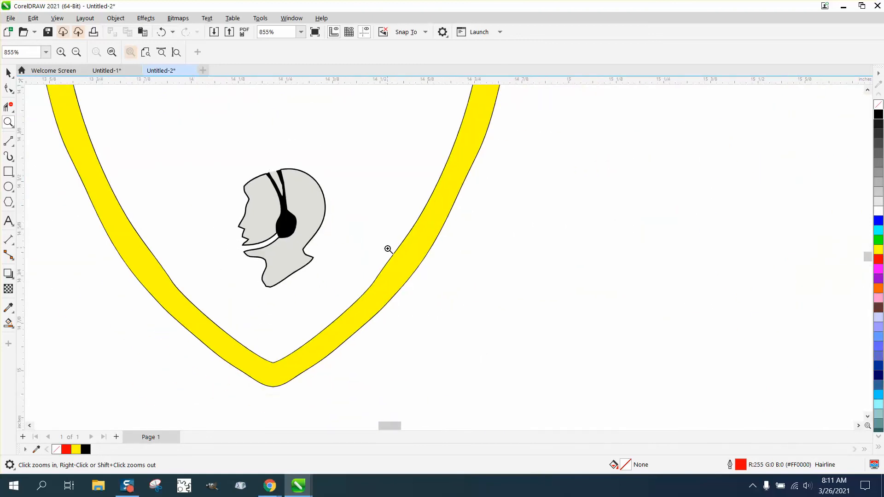
scroll(398, 262, down, 3)
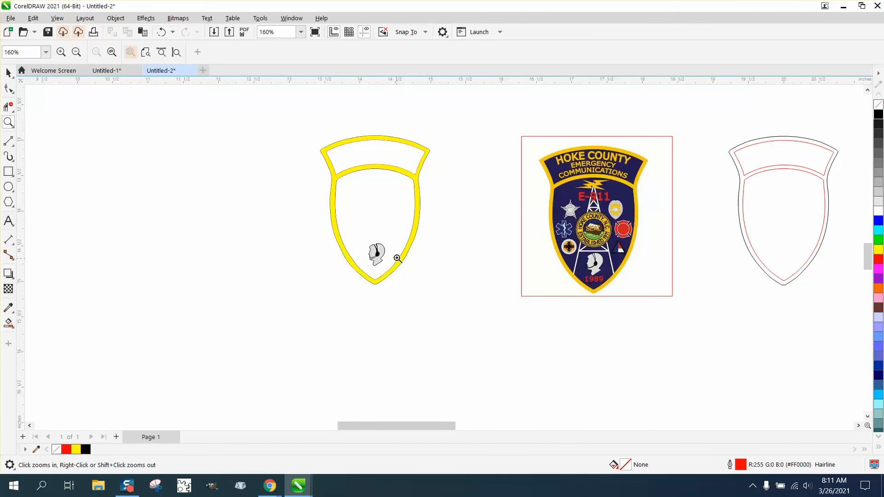
drag(713, 121, 854, 300)
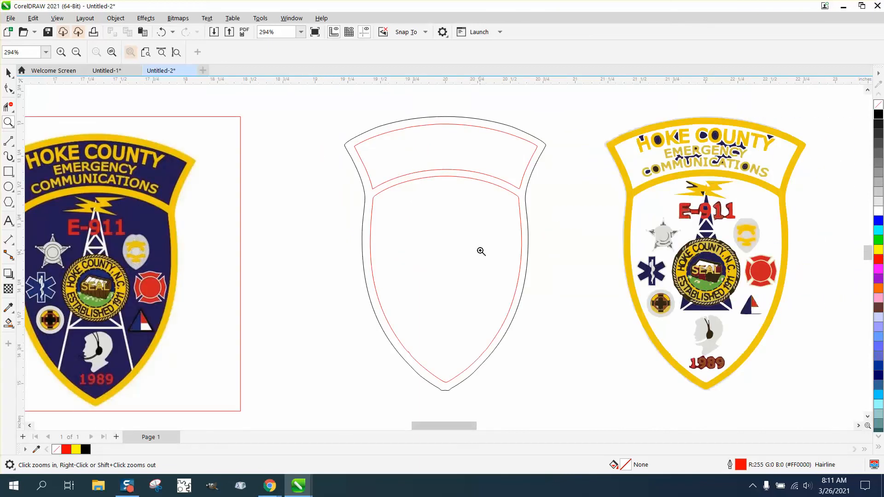
drag(63, 184, 159, 237)
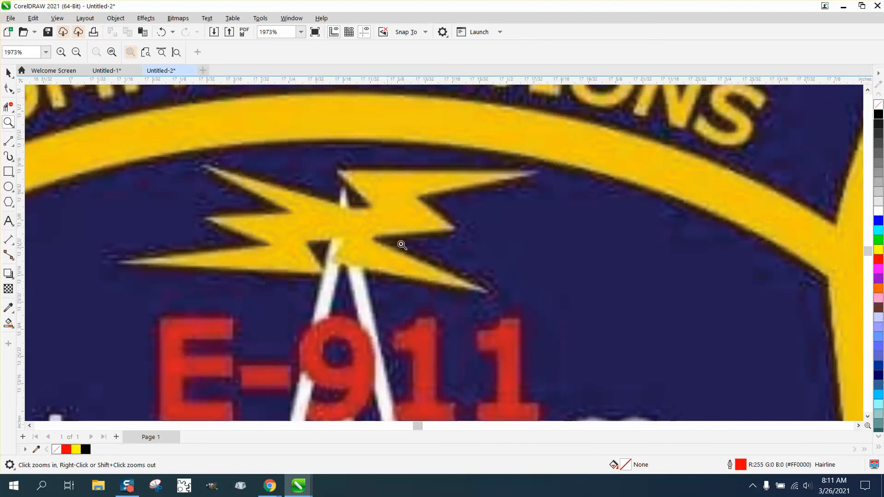
scroll(296, 233, down, 4)
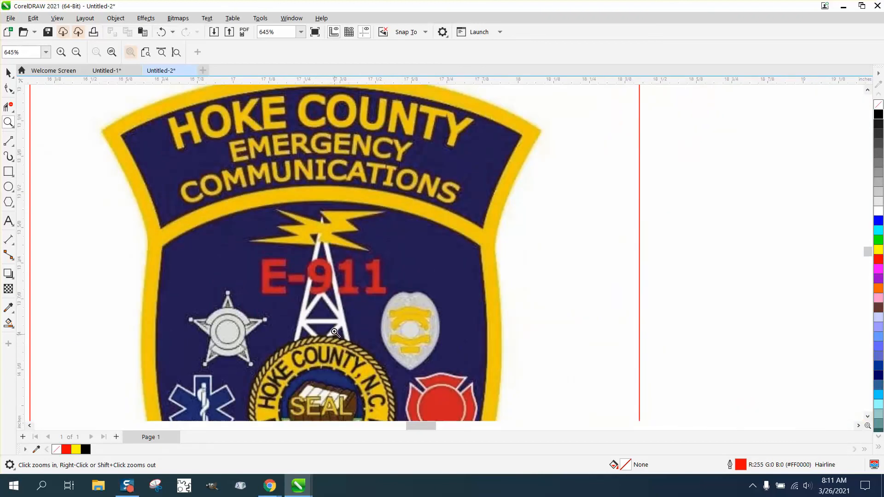
scroll(321, 240, down, 3)
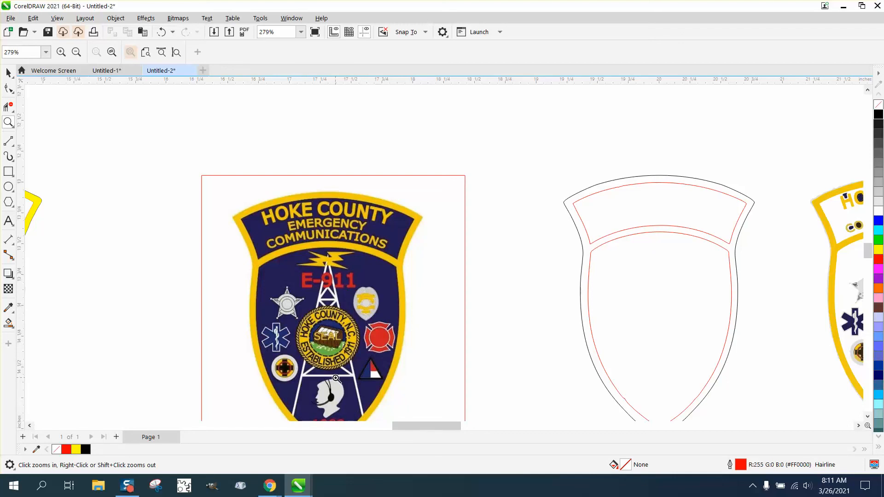
Step: Pull the navy, dark brown and yellow pieces out of the traced seal's upper ring 2 inches upward, and delete the yellow piece
click(8, 73)
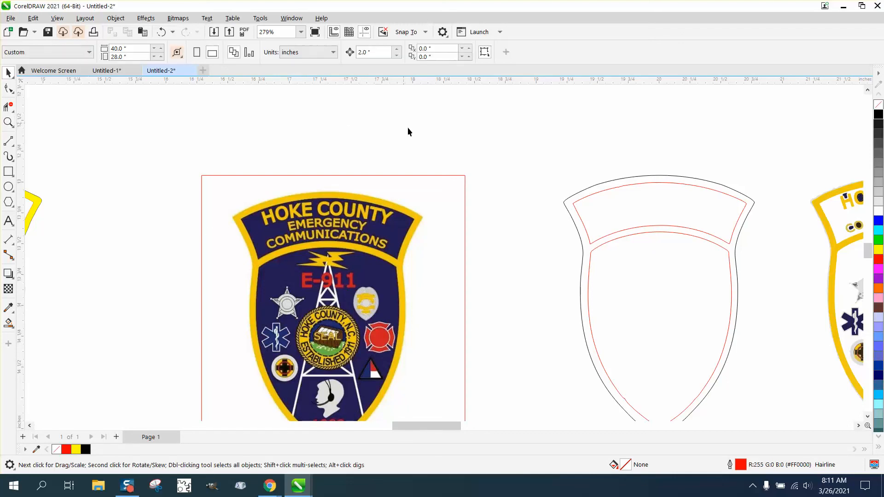
scroll(445, 242, down, 1)
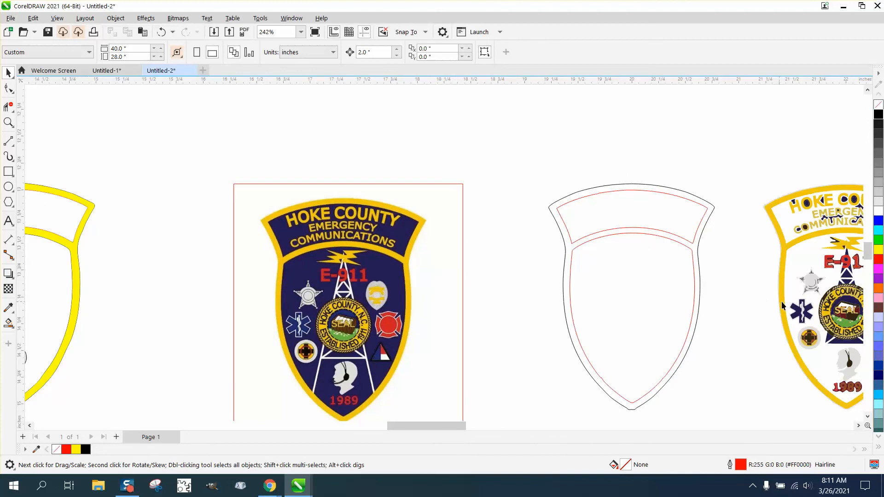
click(848, 301)
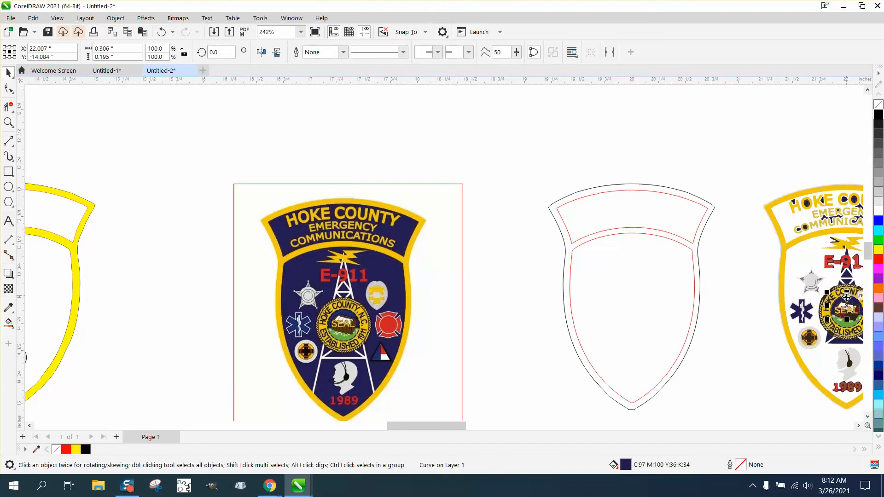
key(shift+Up)
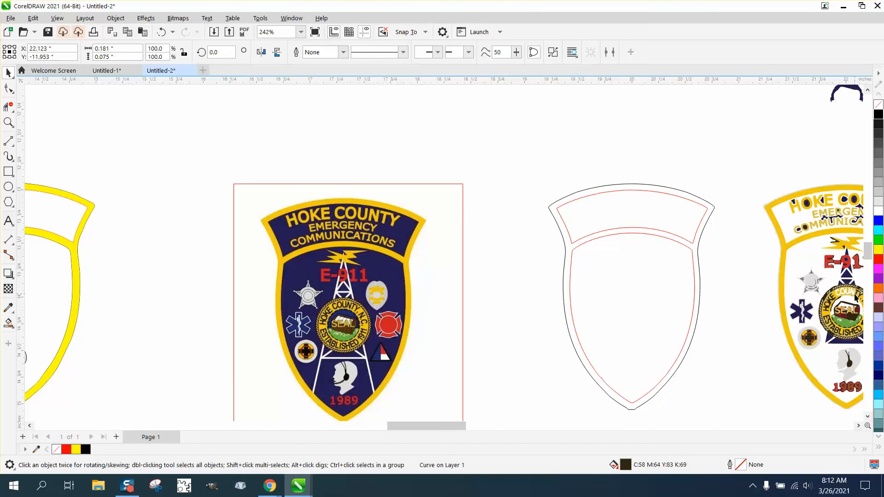
click(853, 292)
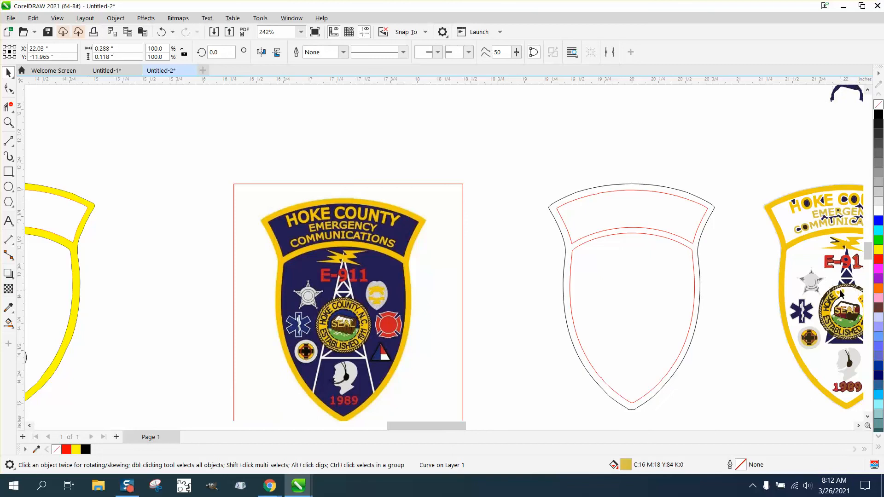
key(Delete)
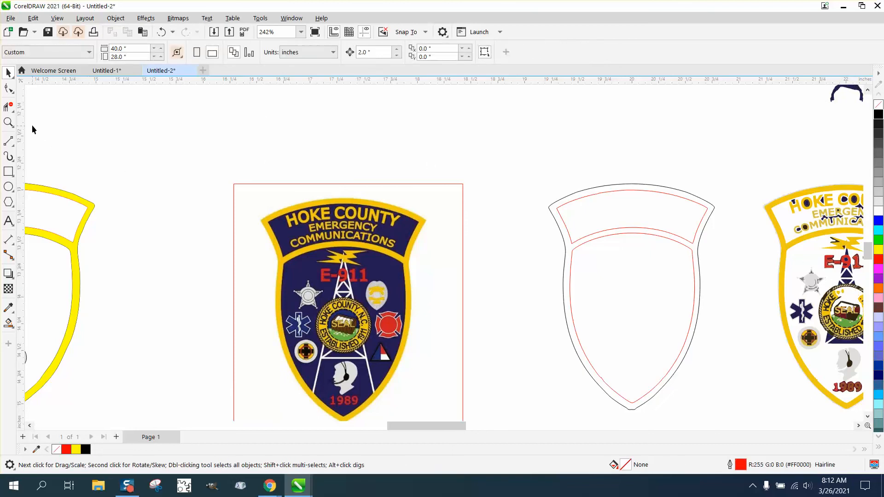
click(9, 122)
drag(242, 188, 750, 419)
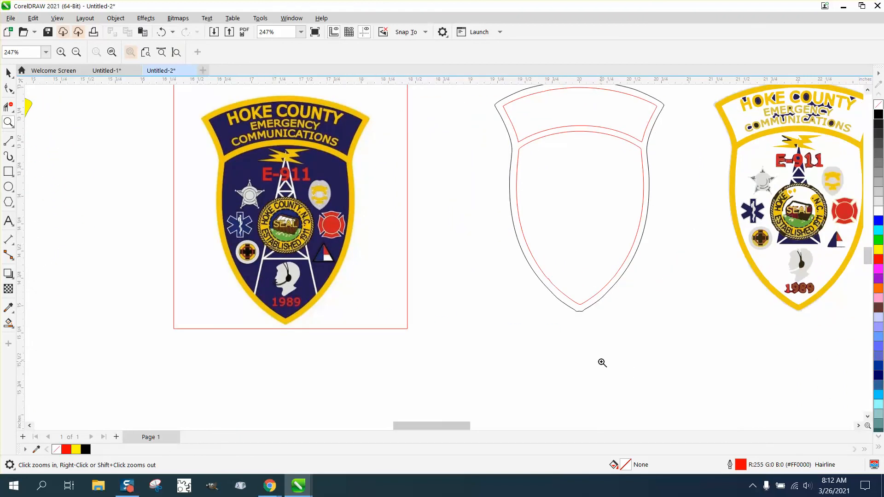